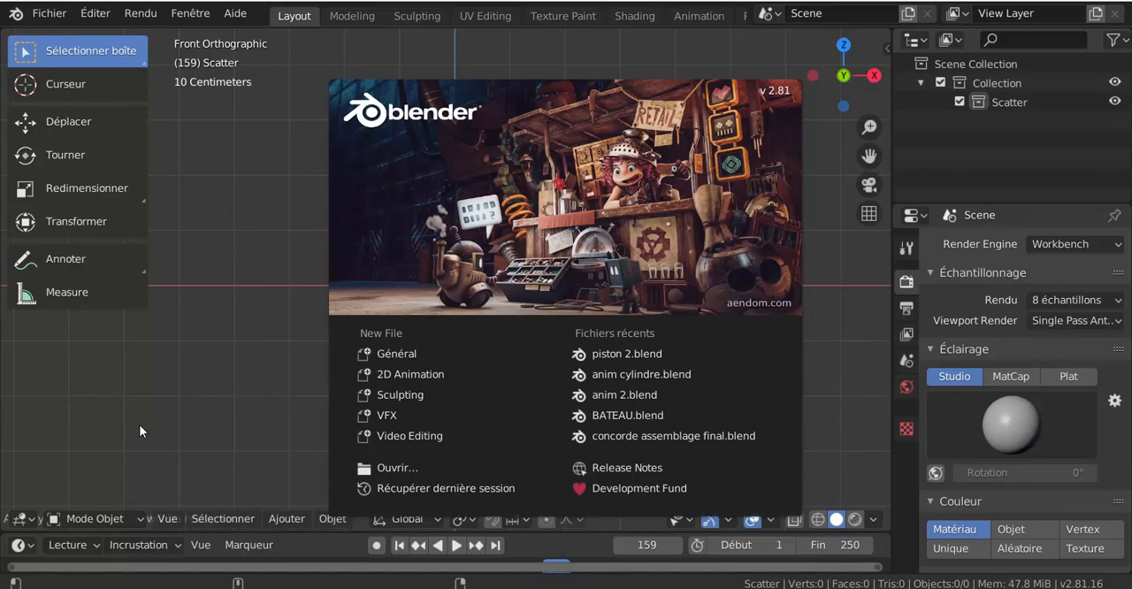
Step: Dismiss the splash screen, set the render engine to Eevee, and switch the viewport to rendered shading
{"action": "left_click", "coordinate": [238, 210]}
{"action": "left_click", "coordinate": [1089, 248]}
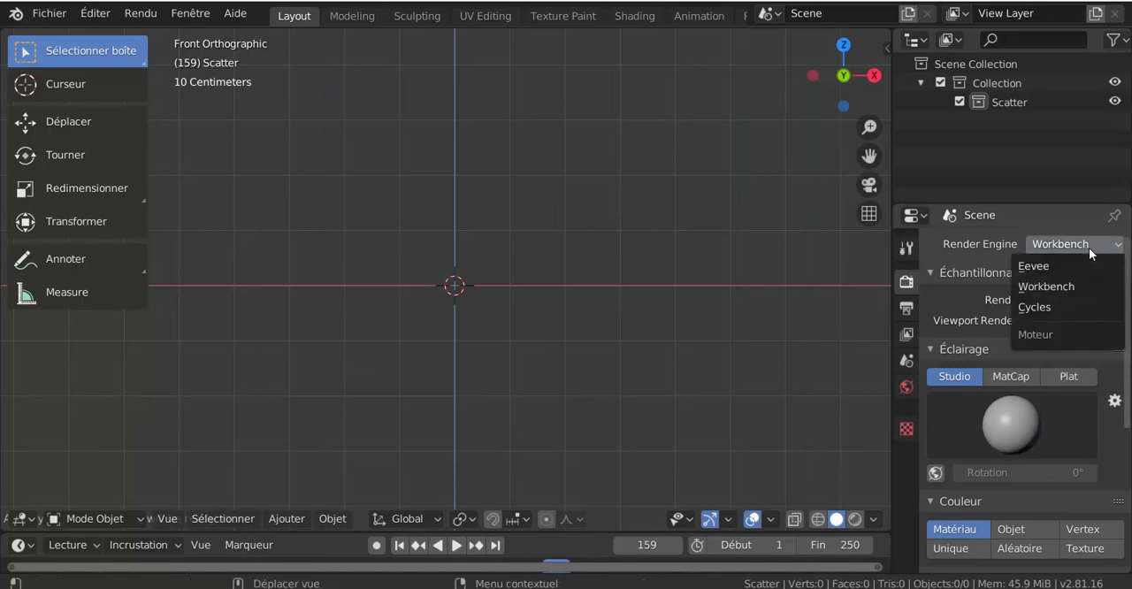
{"action": "left_click", "coordinate": [1069, 266]}
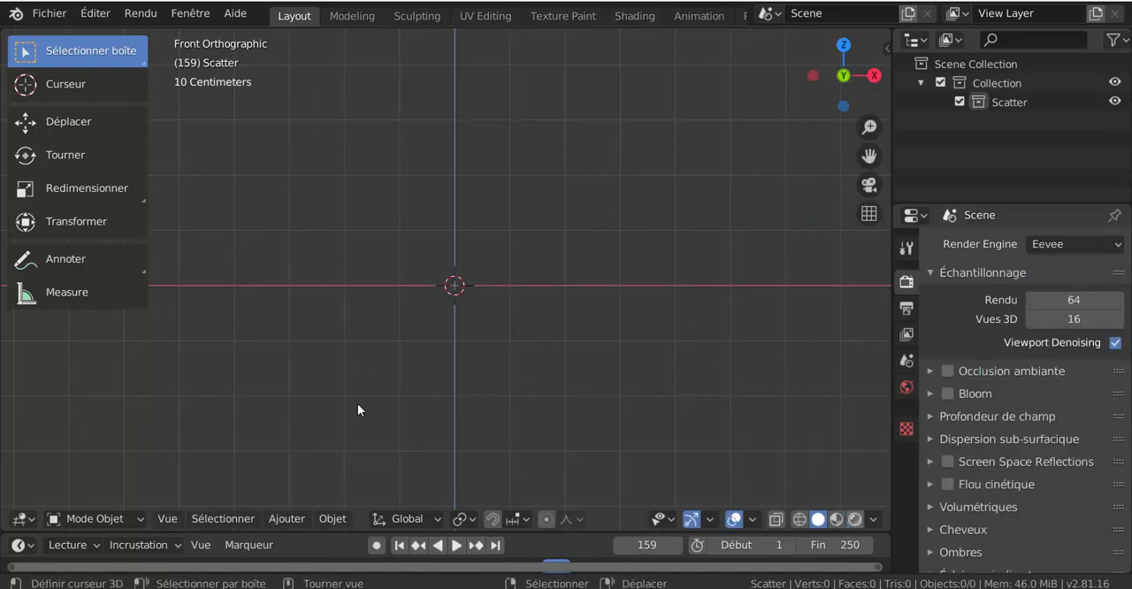
{"action": "key", "text": "shift+z"}
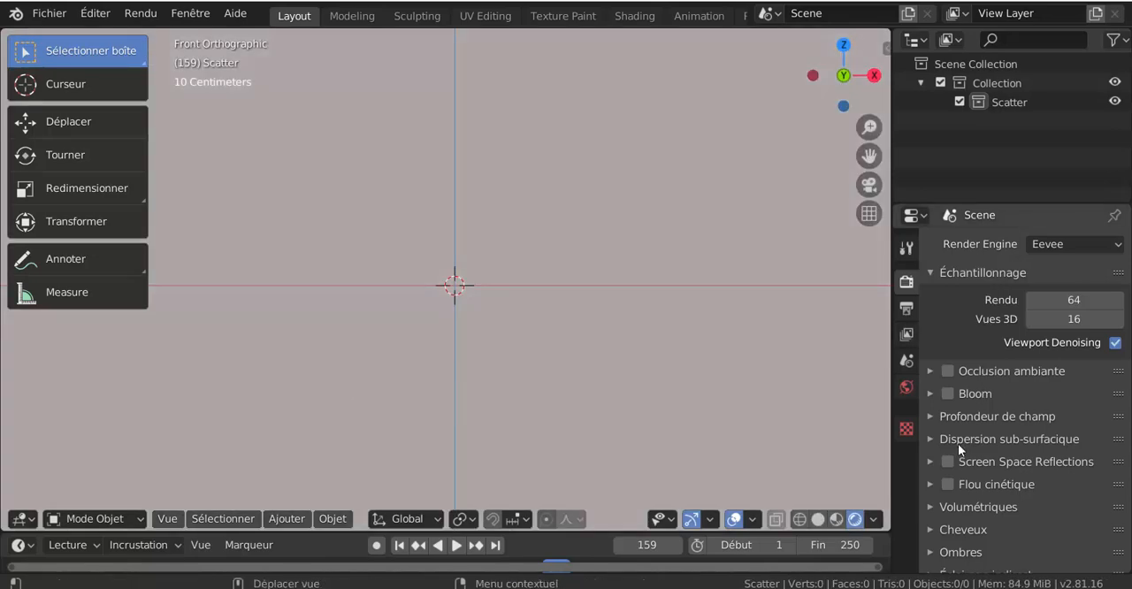
Step: Connect the world background's strength (Force) to the light path's ray depth output, Profondeur de rayon
{"action": "left_click", "coordinate": [906, 387]}
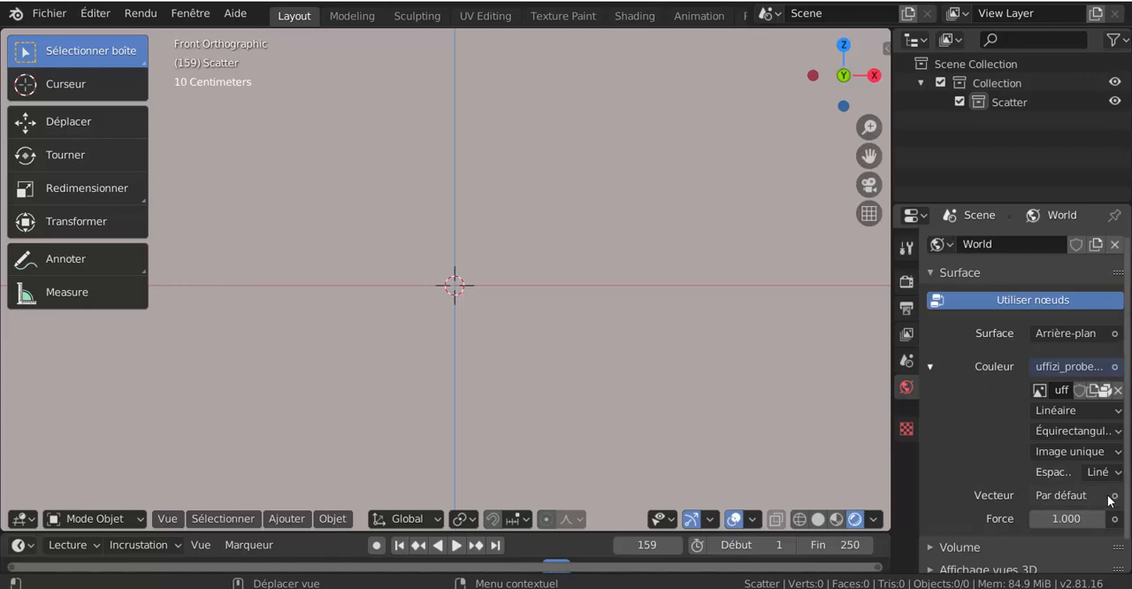
{"action": "left_click", "coordinate": [1074, 496]}
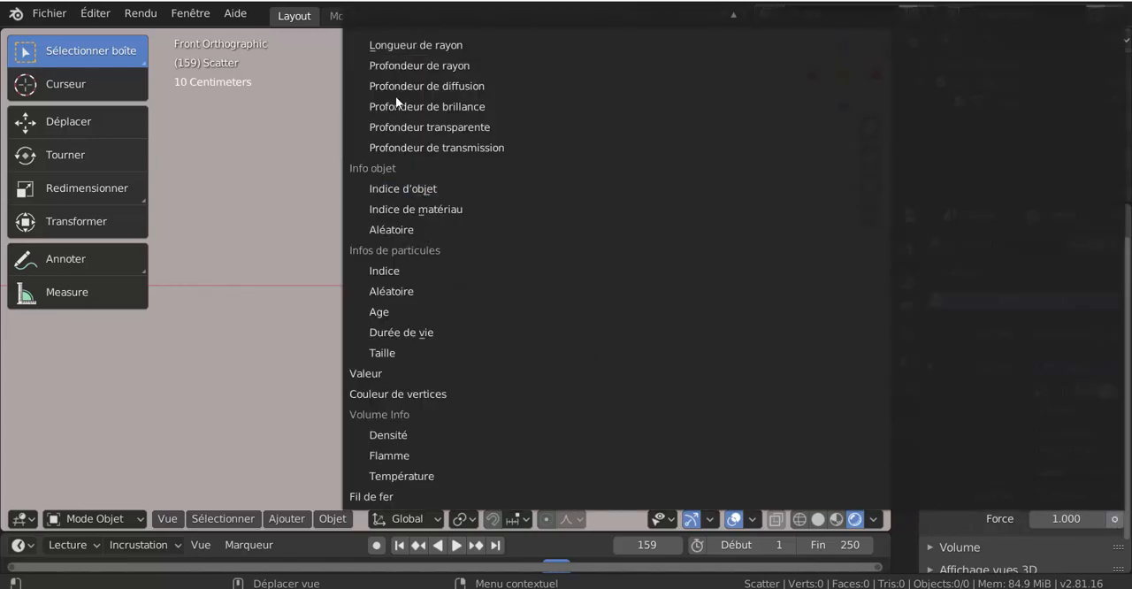
{"action": "left_click", "coordinate": [404, 66]}
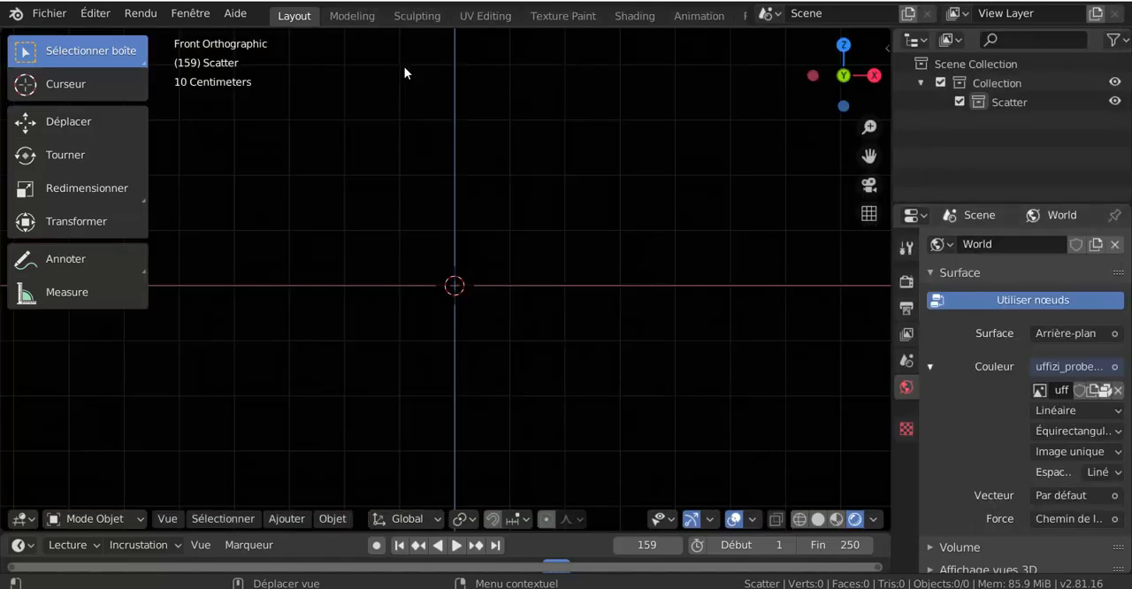
Step: Add a cube mesh at the scene's origin and narrow the viewport's tool shelf to icons only
{"action": "left_click", "coordinate": [327, 519]}
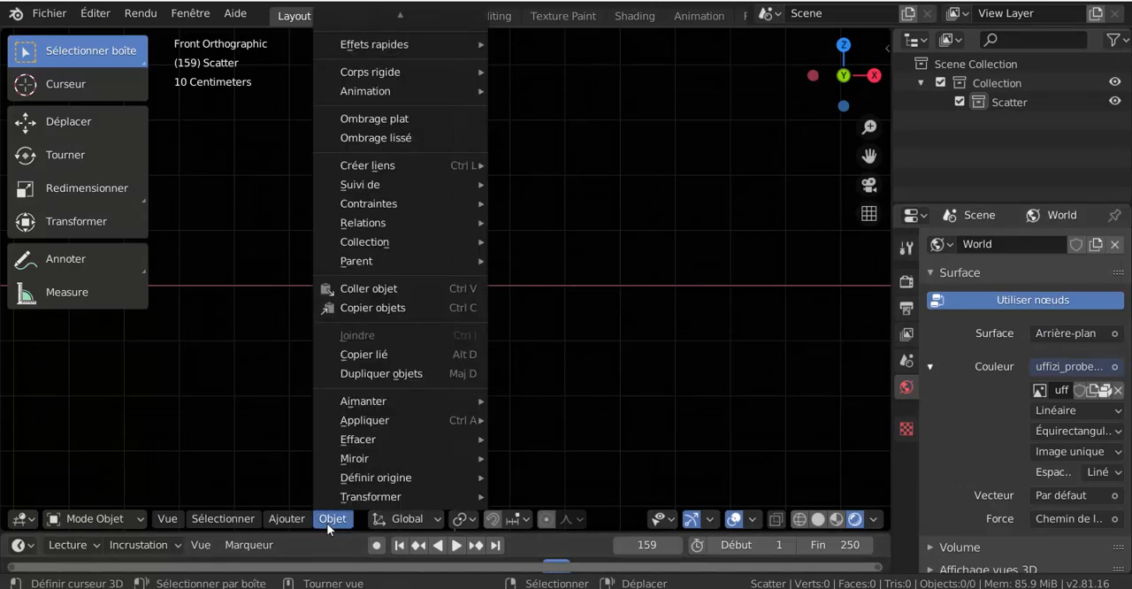
{"action": "mouse_move", "coordinate": [301, 522]}
{"action": "mouse_move", "coordinate": [304, 495]}
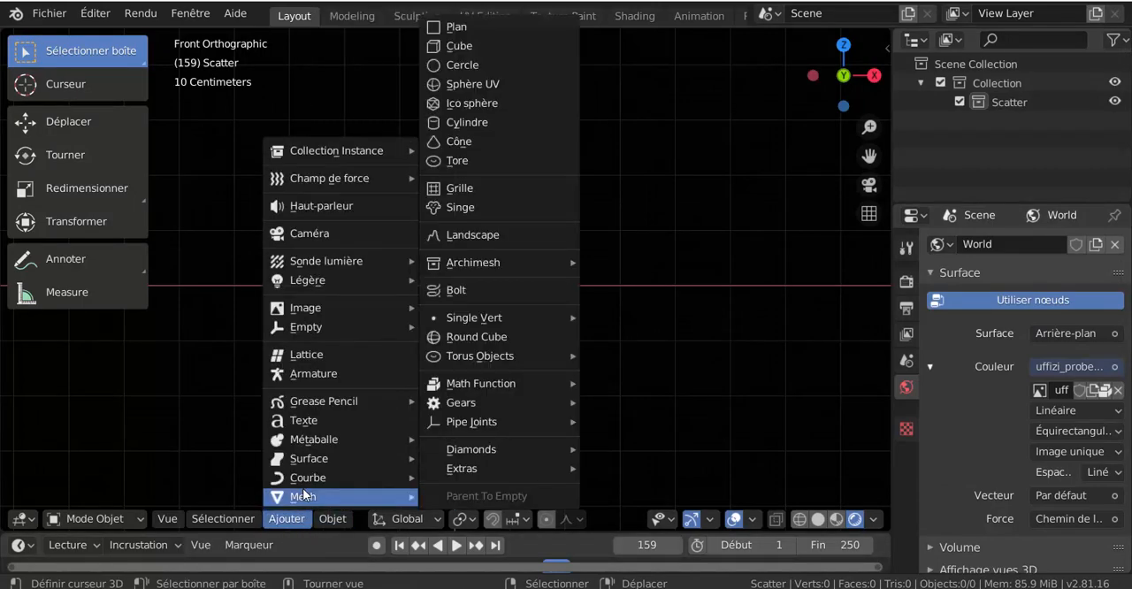
{"action": "left_click", "coordinate": [464, 48]}
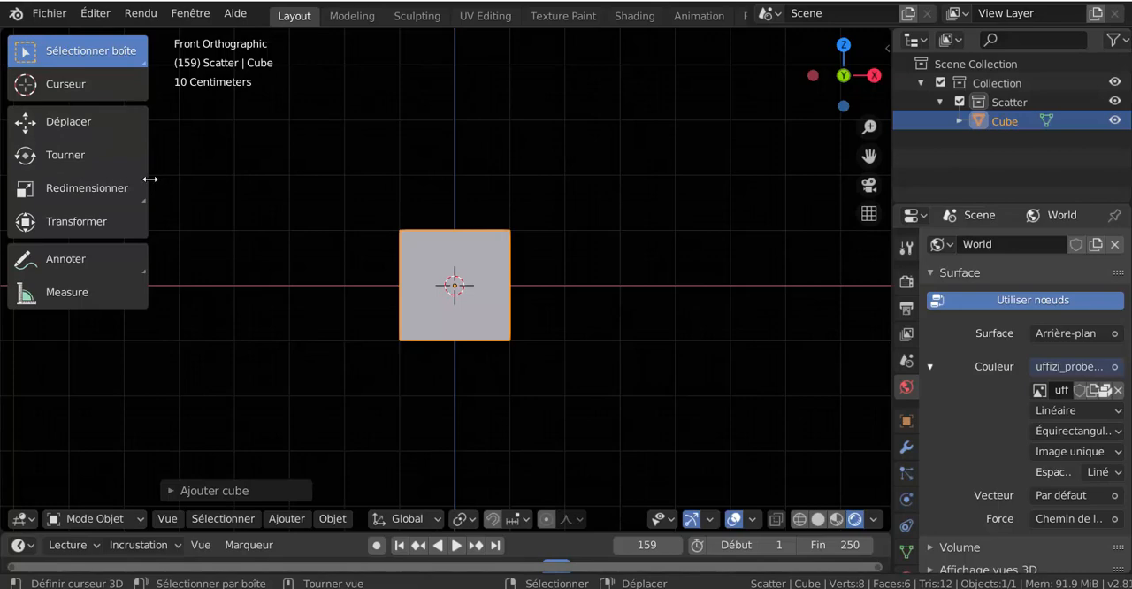
{"action": "left_click_drag", "start_coordinate": [150, 180], "coordinate": [49, 183]}
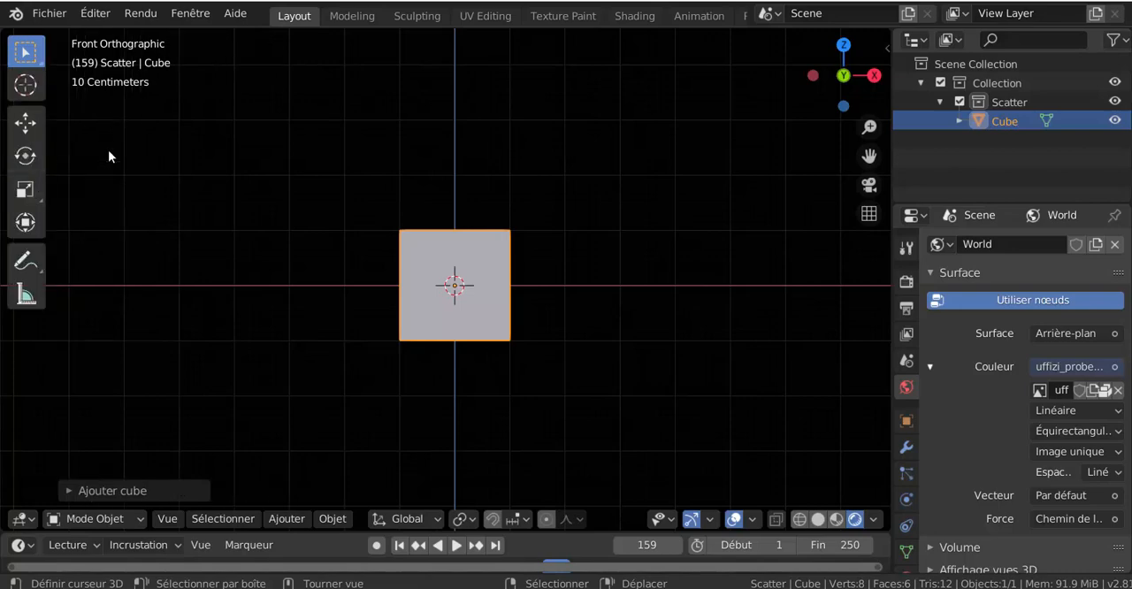
Step: Search the add-ons in the preferences for "blende" to check whether BlenderKit Asset Library is enabled
{"action": "left_click", "coordinate": [97, 18]}
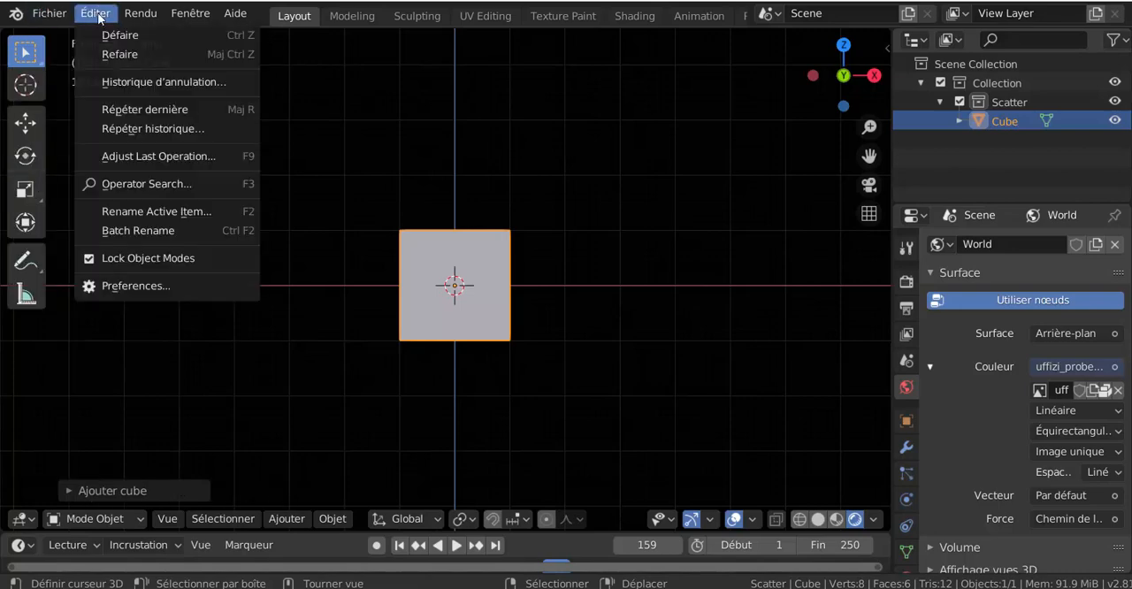
{"action": "left_click", "coordinate": [129, 287]}
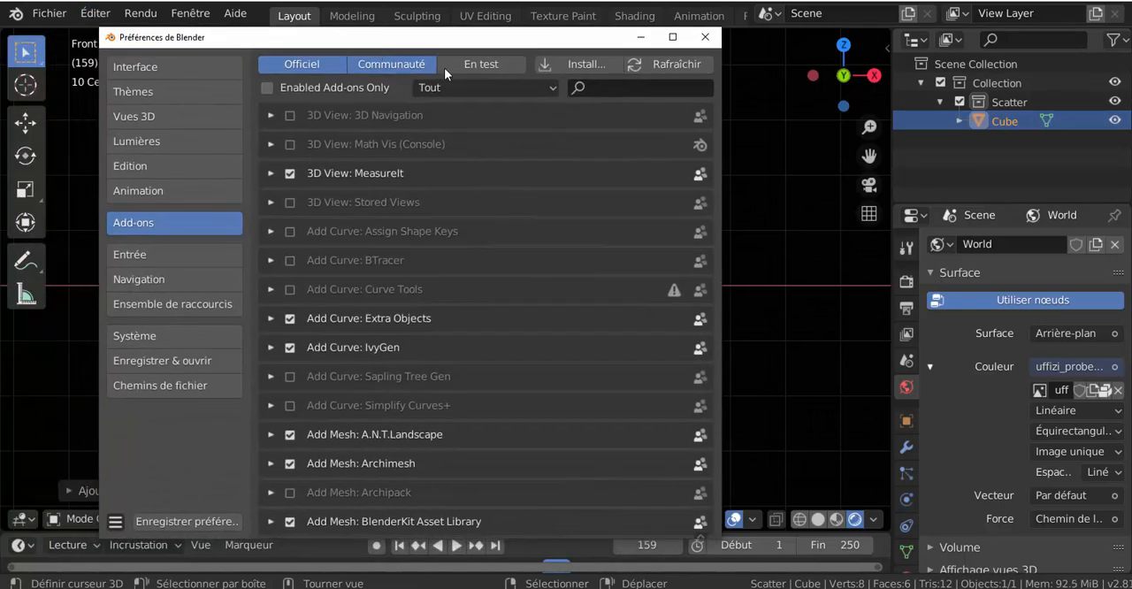
{"action": "left_click", "coordinate": [608, 89]}
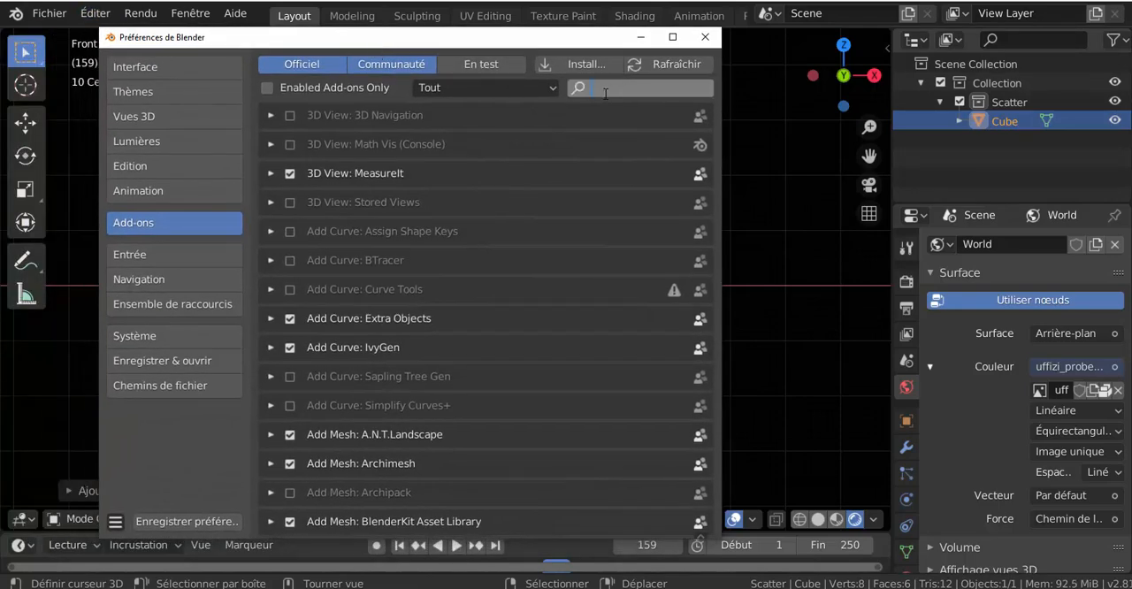
{"action": "type", "text": "blen"}
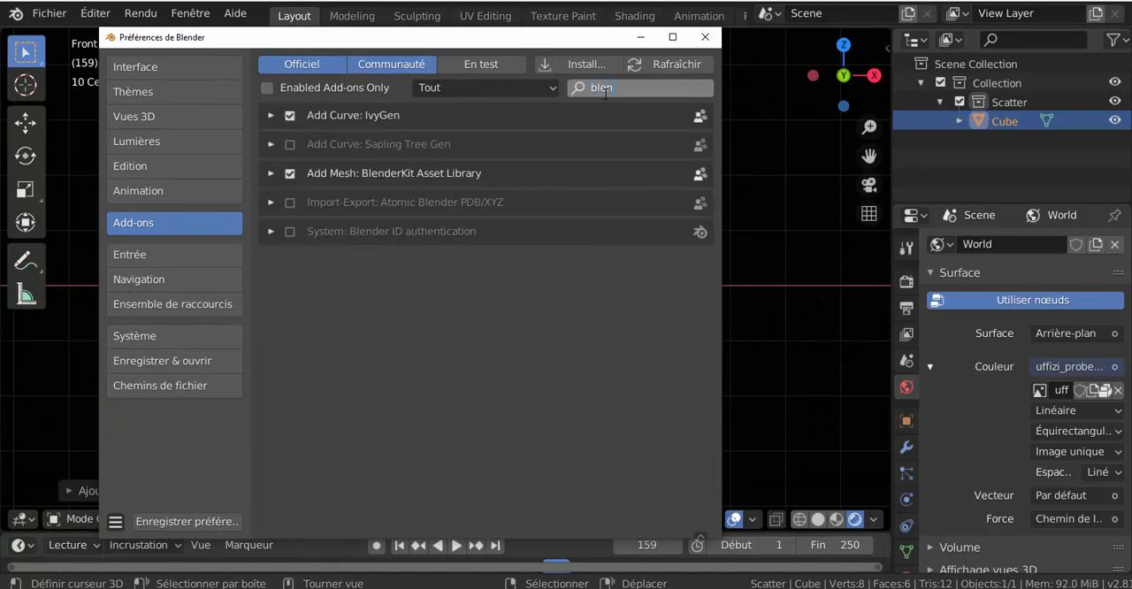
{"action": "type", "text": "de"}
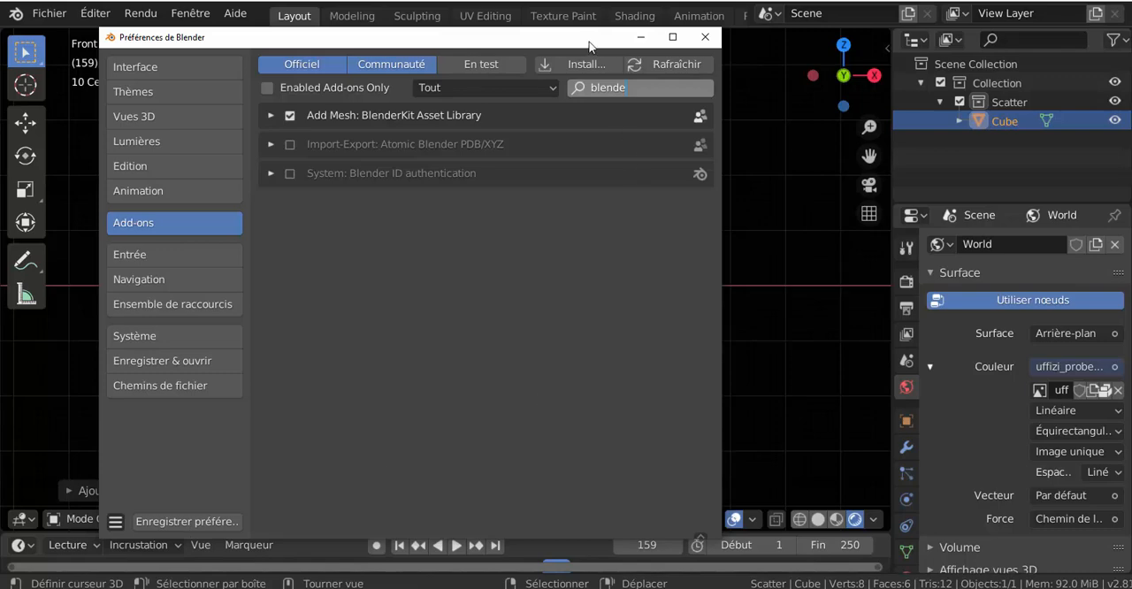
{"action": "left_click", "coordinate": [704, 36]}
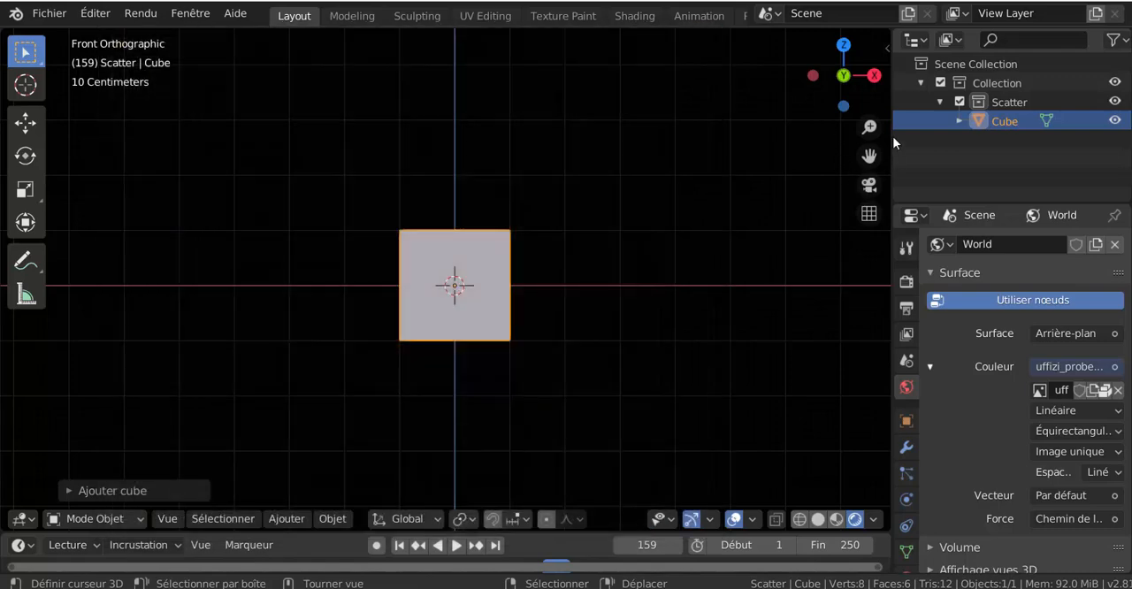
Step: Open BlenderKit's material browser in the 3D viewport and show the materials of the bricks category
{"action": "left_click", "coordinate": [887, 48]}
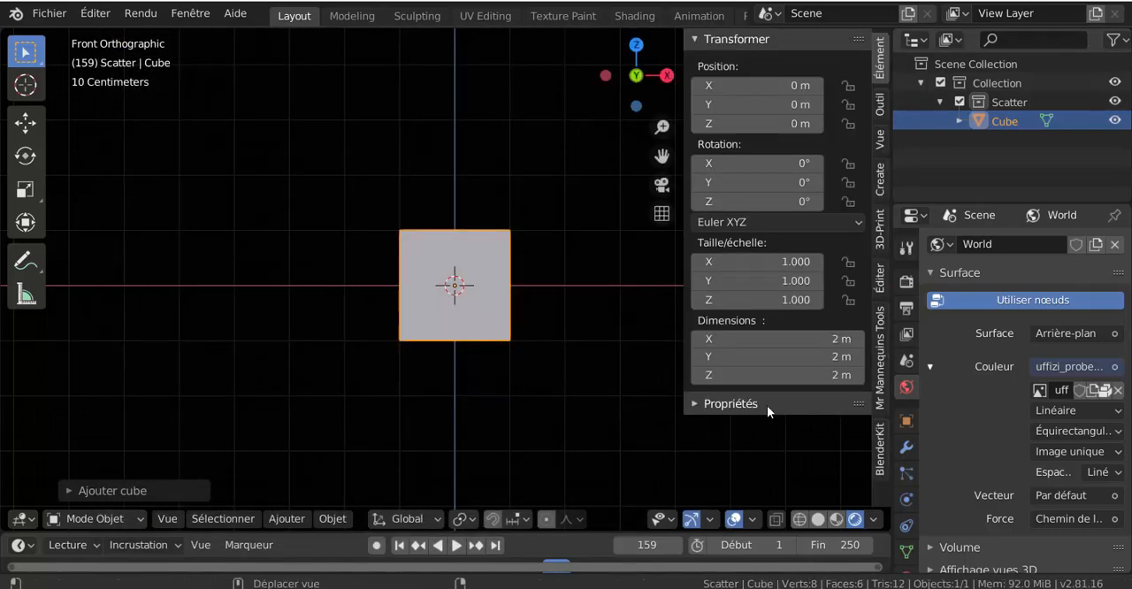
{"action": "left_click", "coordinate": [878, 459]}
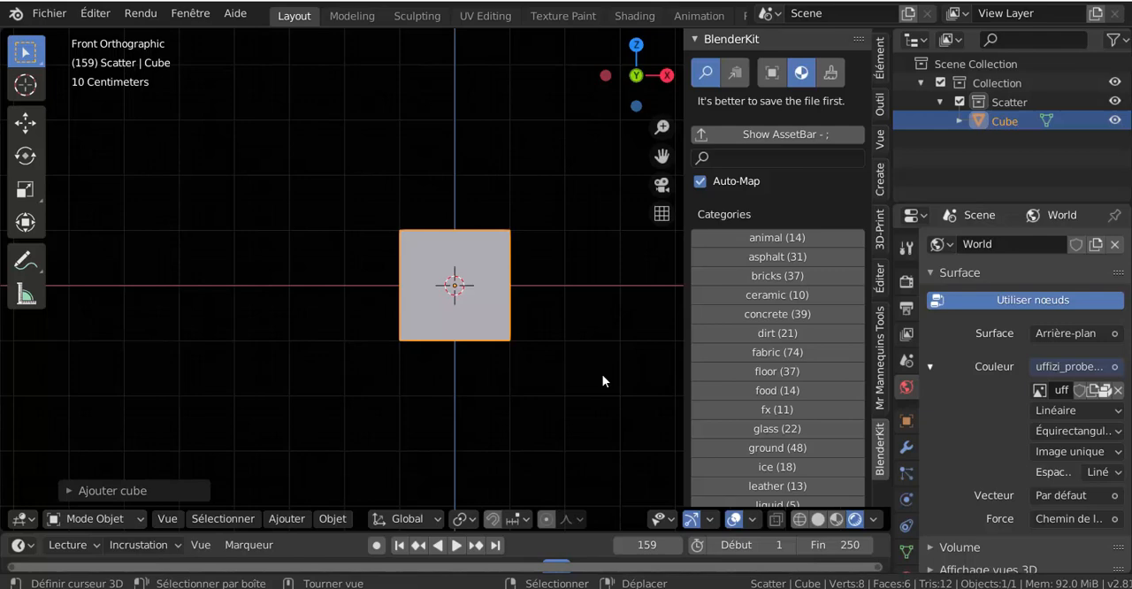
{"action": "scroll", "coordinate": [739, 380], "scroll_direction": "down", "scroll_amount": 5}
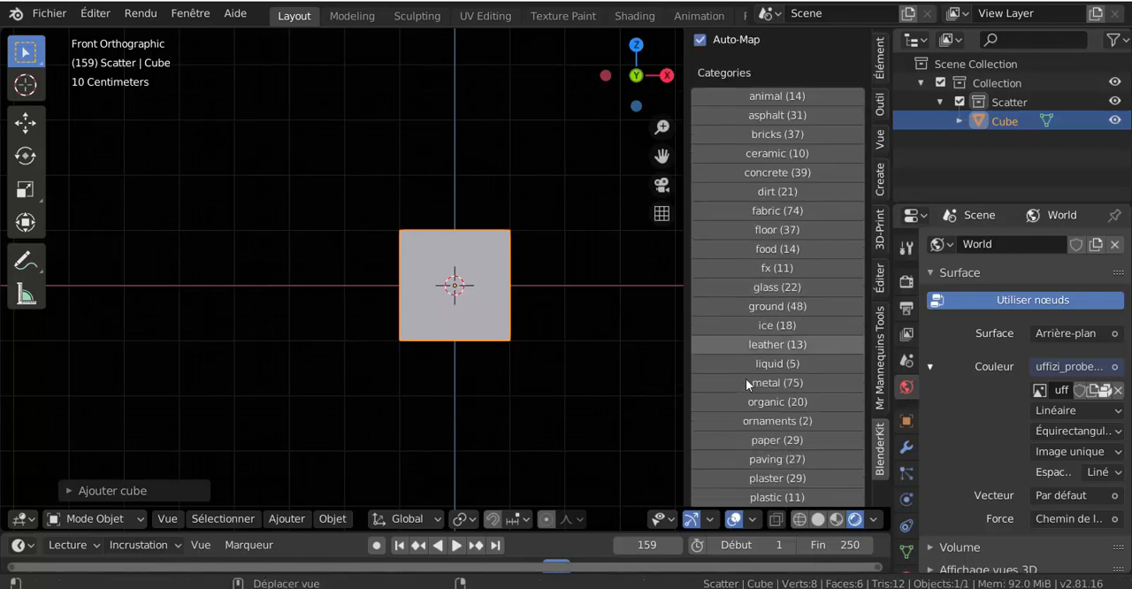
{"action": "scroll", "coordinate": [745, 378], "scroll_direction": "down", "scroll_amount": 6}
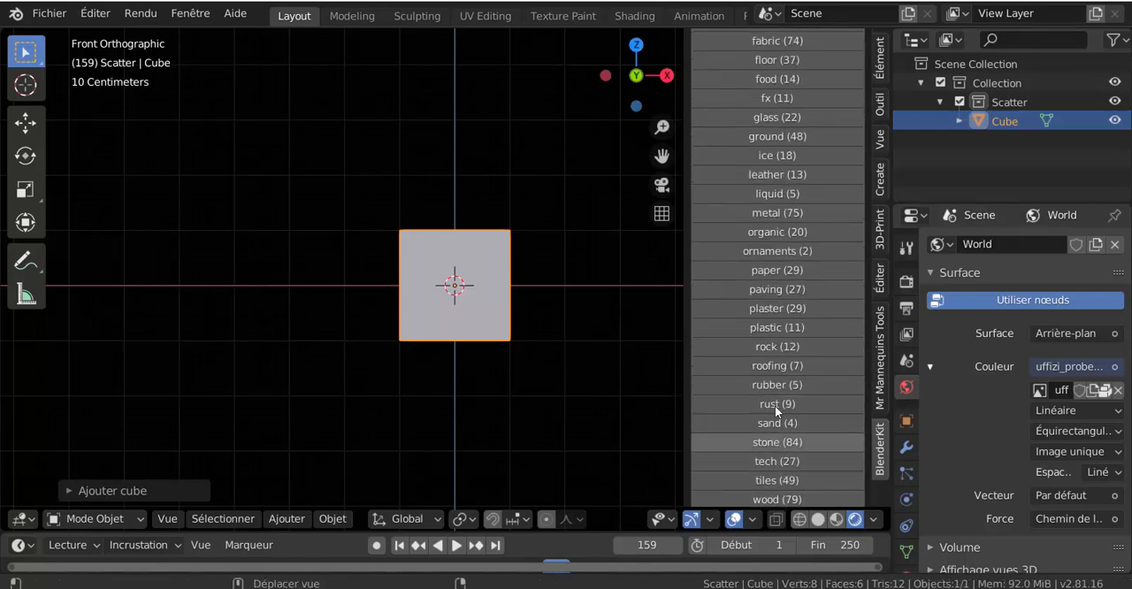
{"action": "scroll", "coordinate": [774, 405], "scroll_direction": "up", "scroll_amount": 7}
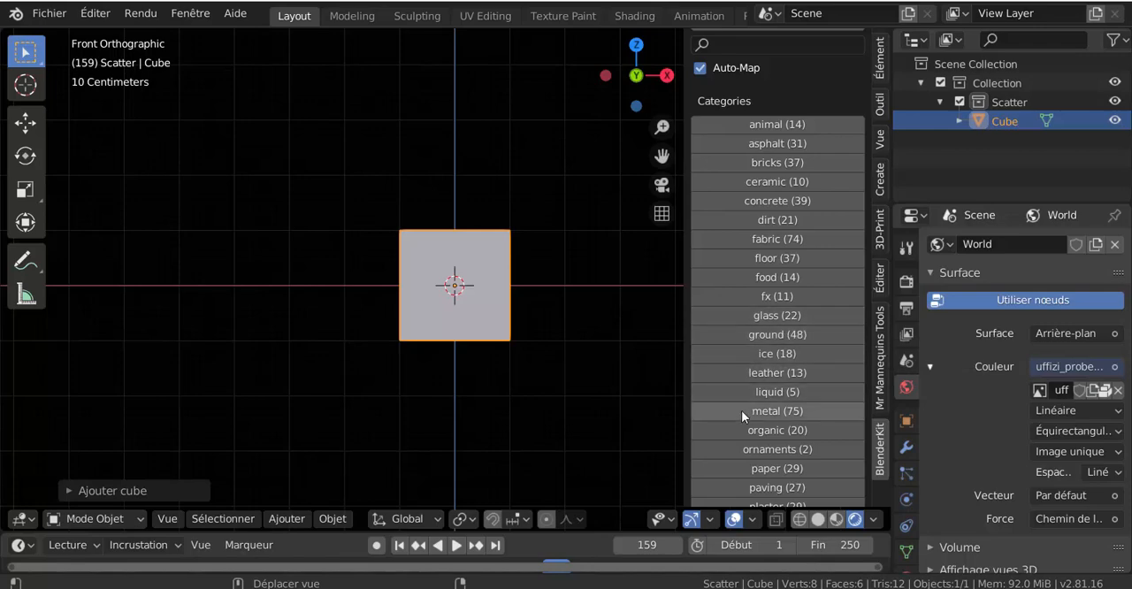
{"action": "scroll", "coordinate": [741, 411], "scroll_direction": "down", "scroll_amount": 2}
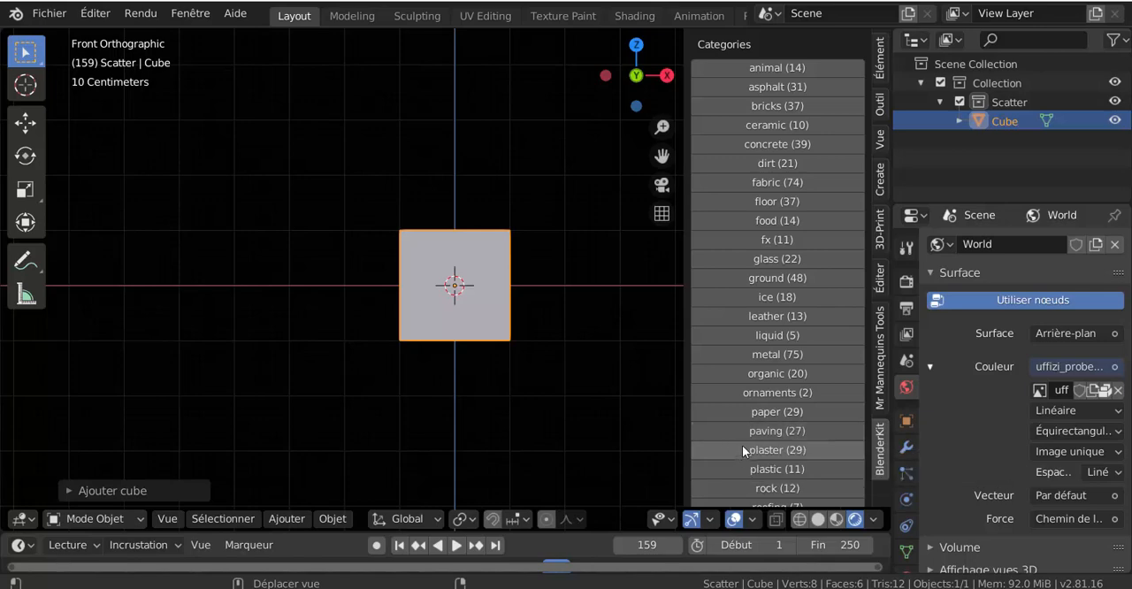
{"action": "scroll", "coordinate": [735, 249], "scroll_direction": "up", "scroll_amount": 1}
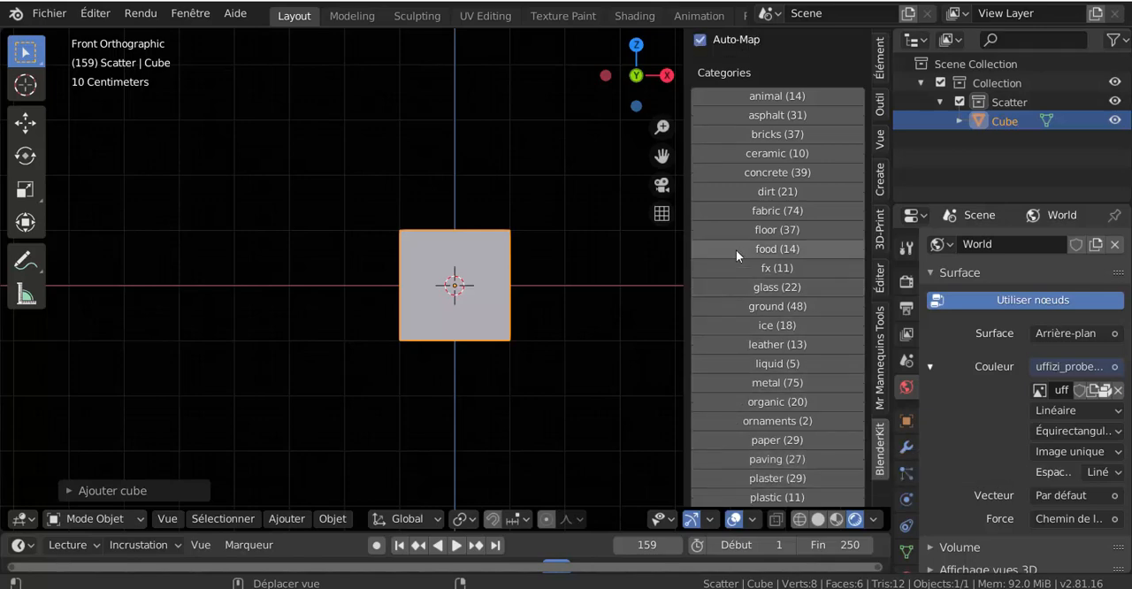
{"action": "scroll", "coordinate": [736, 249], "scroll_direction": "up", "scroll_amount": 2}
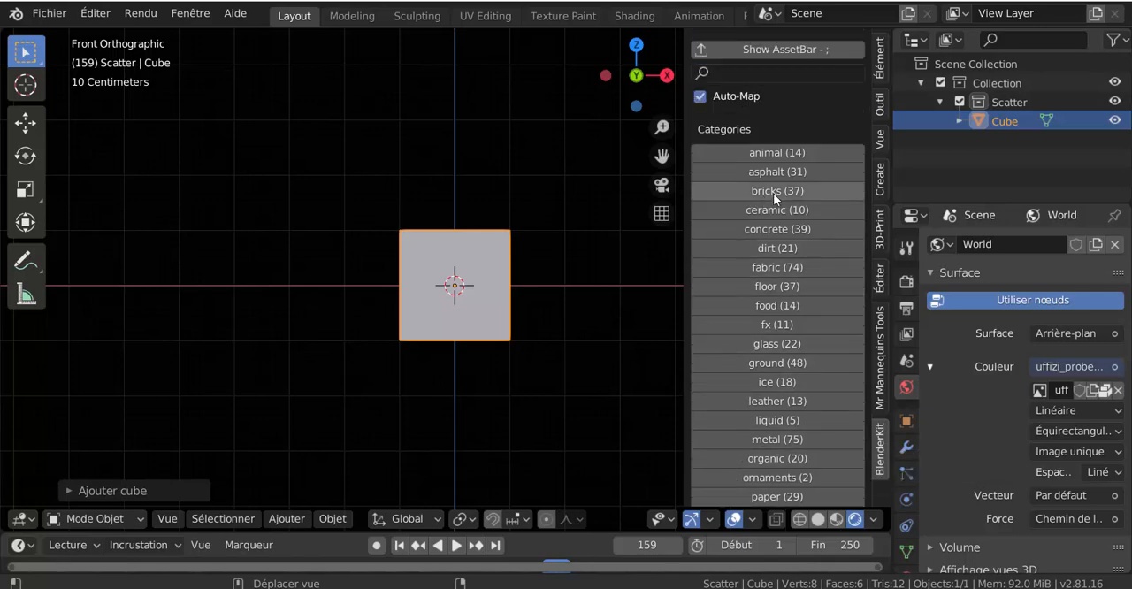
{"action": "left_click", "coordinate": [769, 191]}
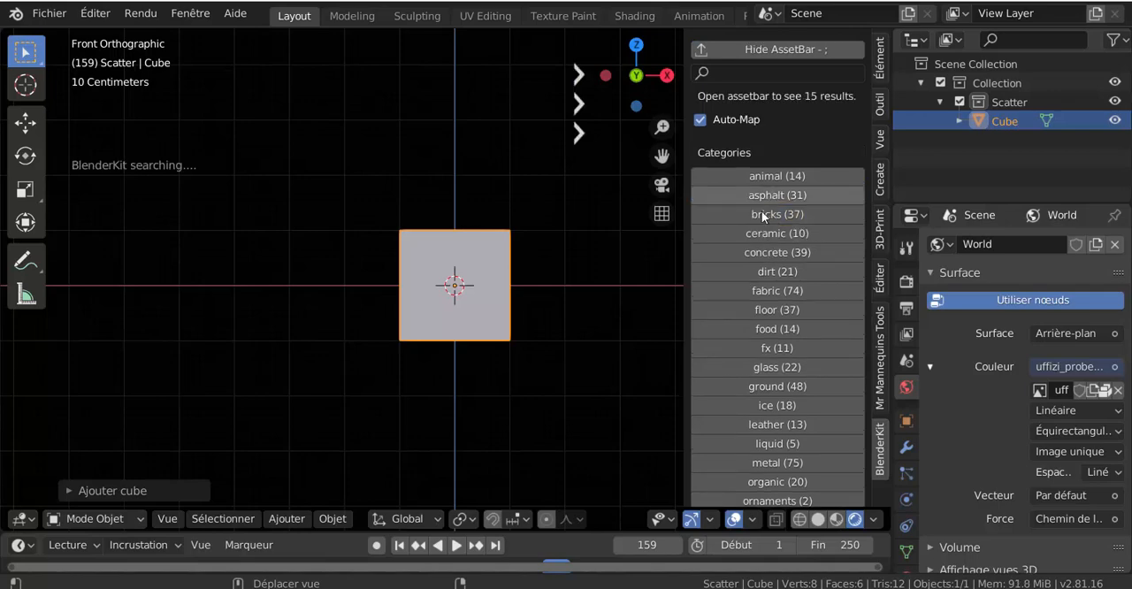
Step: Browse the brick materials through to the last set and apply Bricks red to the cube
{"action": "mouse_move", "coordinate": [412, 150]}
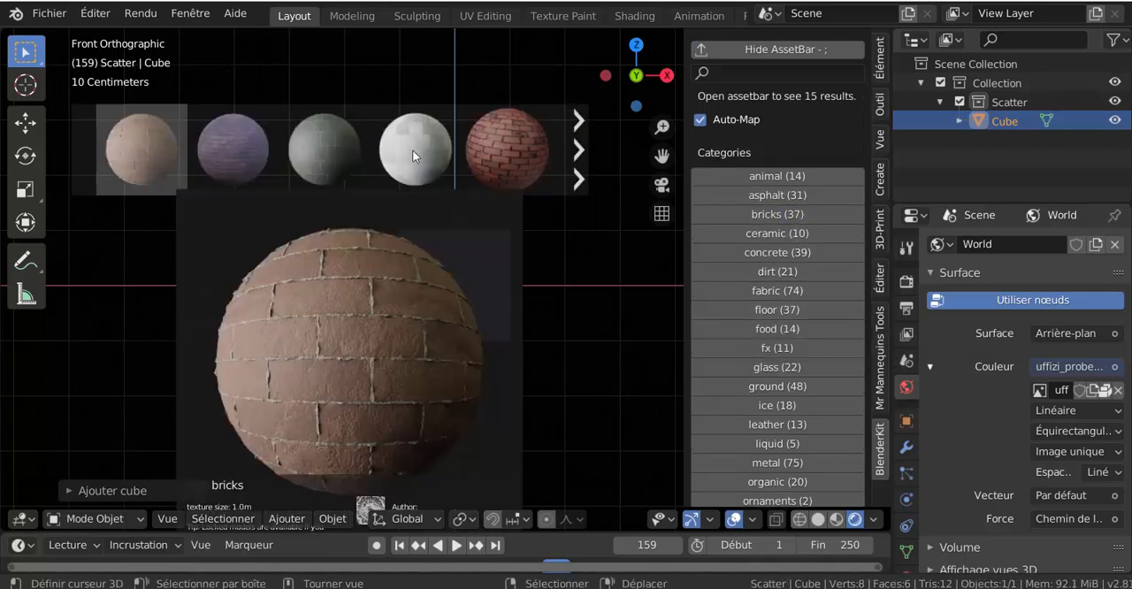
{"action": "left_click", "coordinate": [577, 152]}
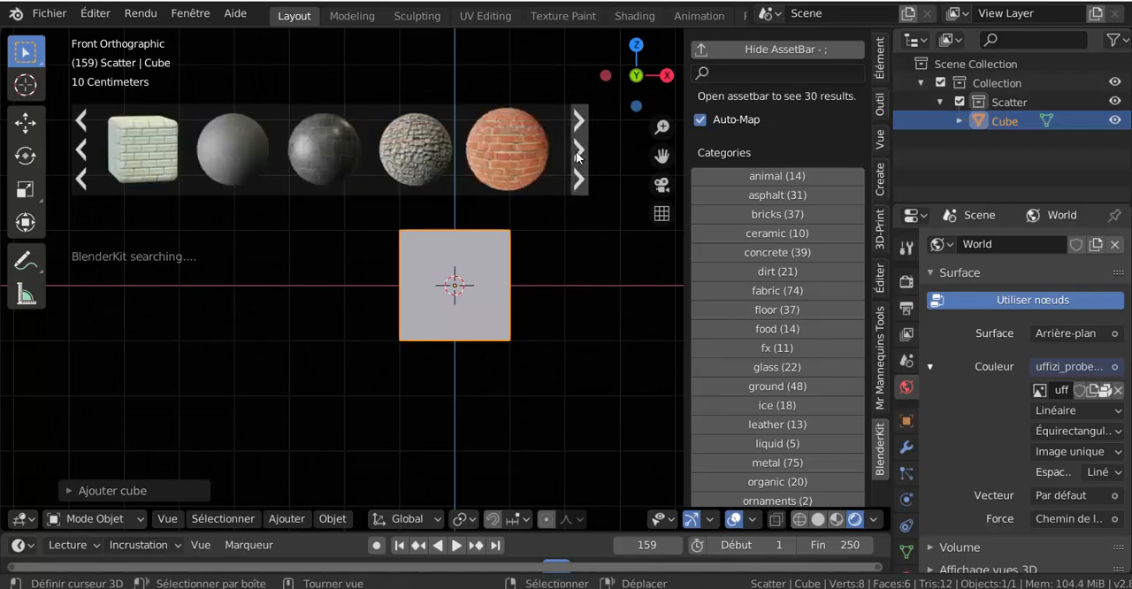
{"action": "left_click", "coordinate": [577, 154]}
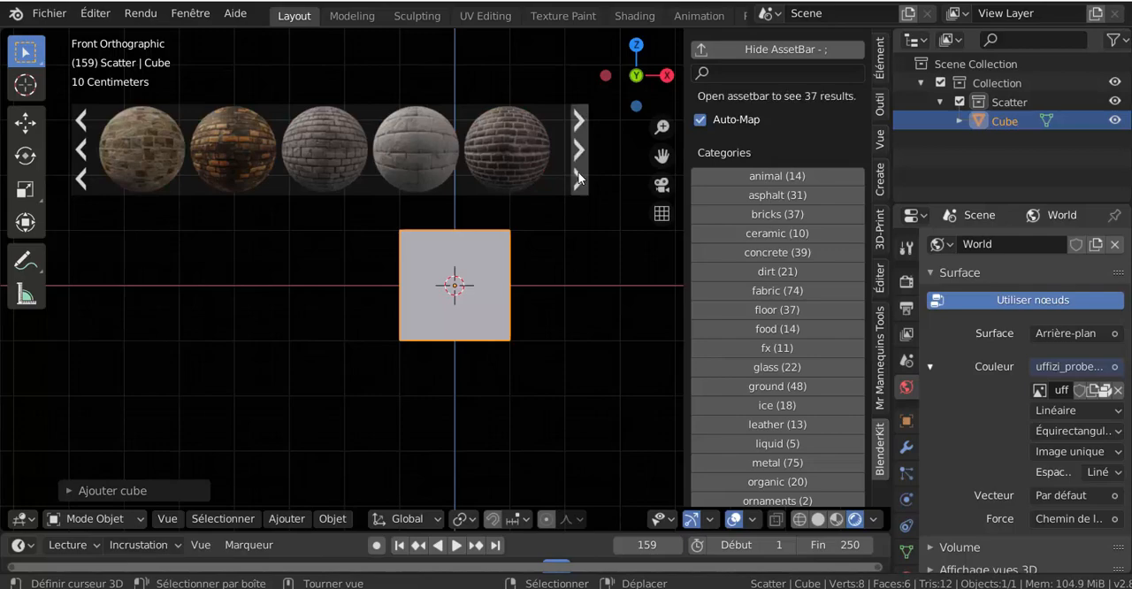
{"action": "left_click", "coordinate": [579, 179]}
{"action": "left_click", "coordinate": [578, 180]}
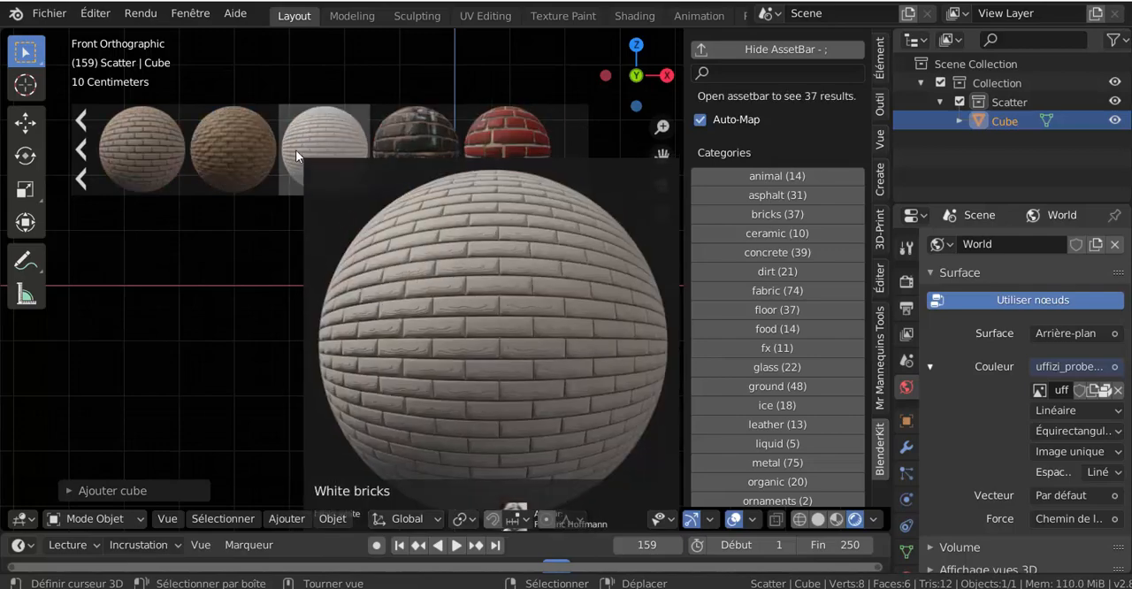
{"action": "mouse_move", "coordinate": [500, 126]}
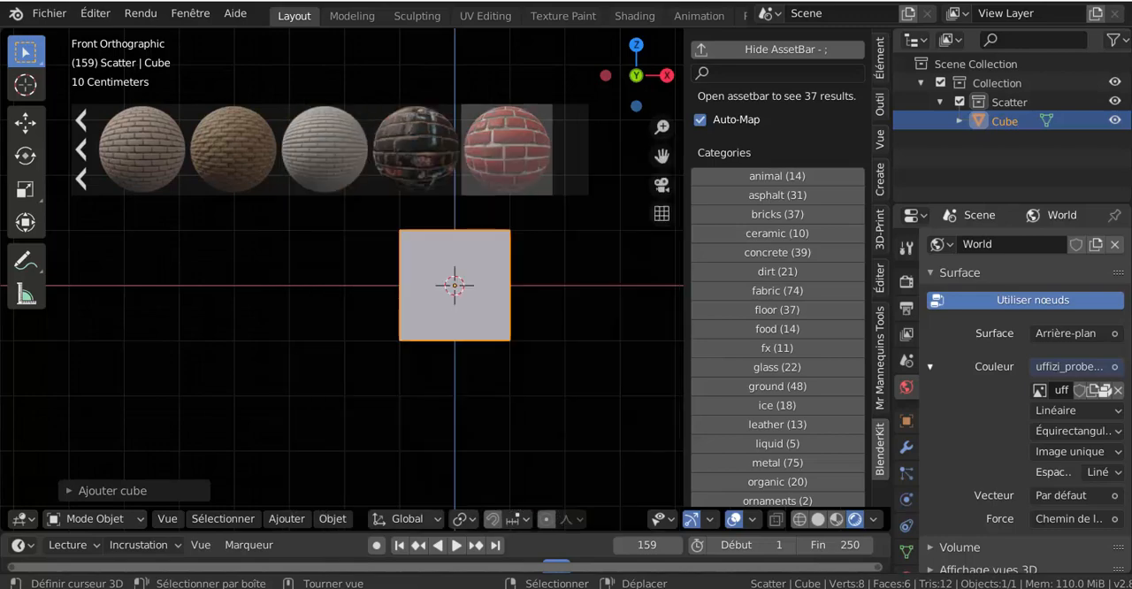
{"action": "left_click_drag", "start_coordinate": [506, 149], "coordinate": [454, 265]}
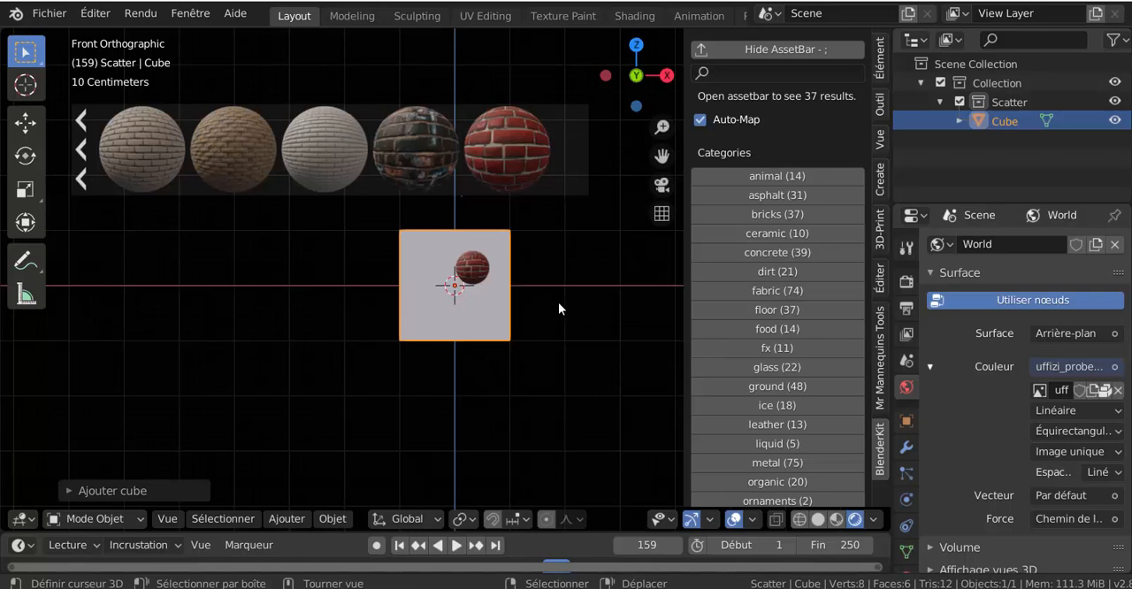
{"action": "scroll", "coordinate": [558, 302], "scroll_direction": "up", "scroll_amount": 4}
{"action": "scroll", "coordinate": [494, 294], "scroll_direction": "down", "scroll_amount": 2}
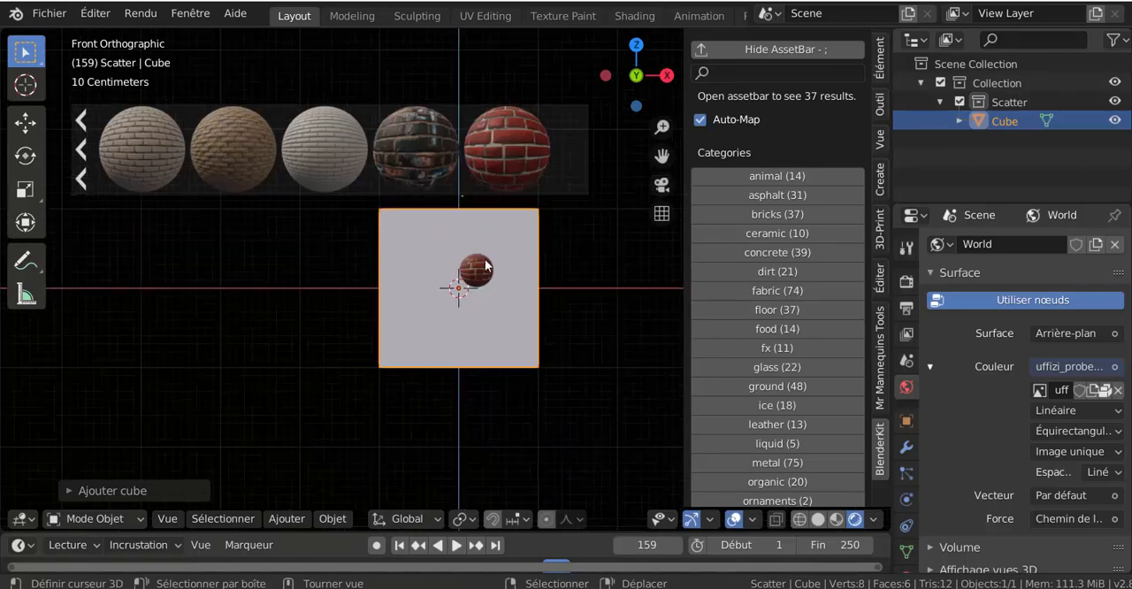
{"action": "scroll", "coordinate": [858, 443], "scroll_direction": "down", "scroll_amount": 10}
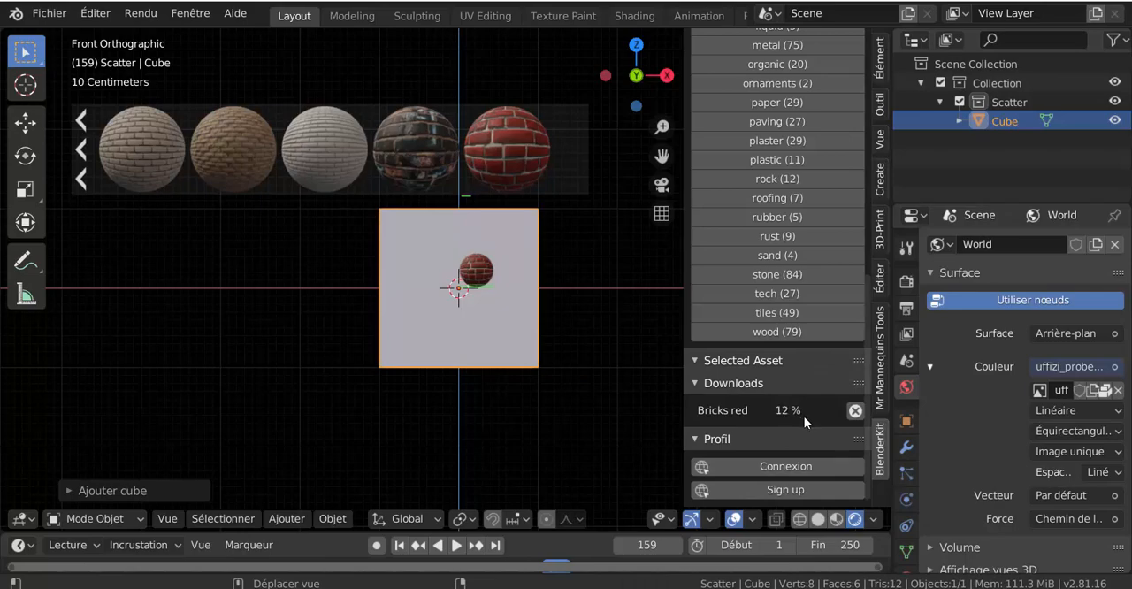
{"action": "scroll", "coordinate": [544, 428], "scroll_direction": "up", "scroll_amount": 3}
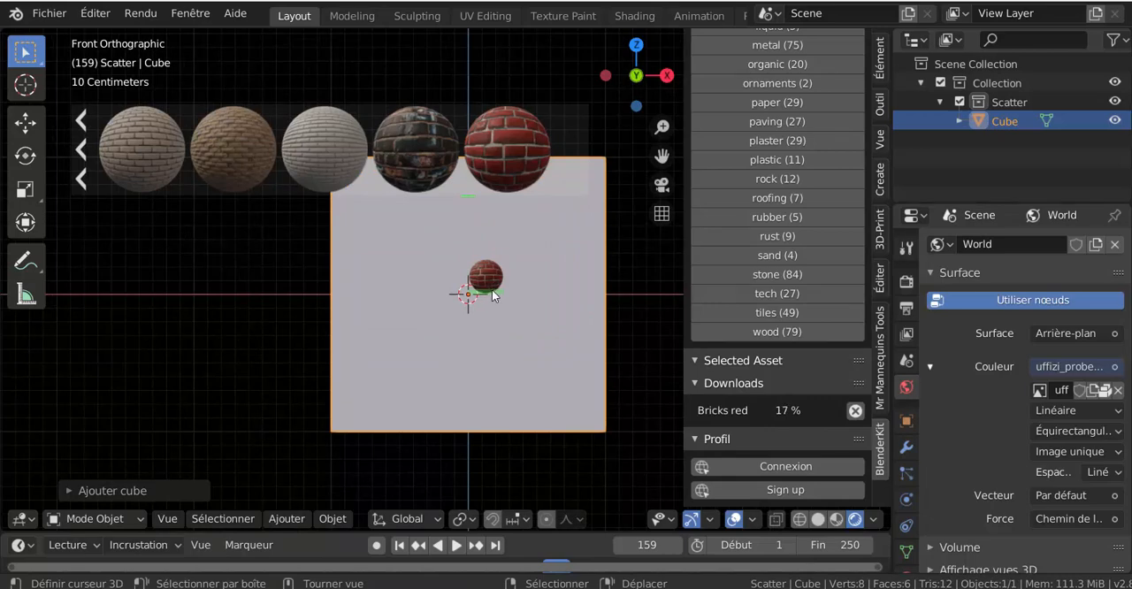
{"action": "scroll", "coordinate": [618, 408], "scroll_direction": "down", "scroll_amount": 1}
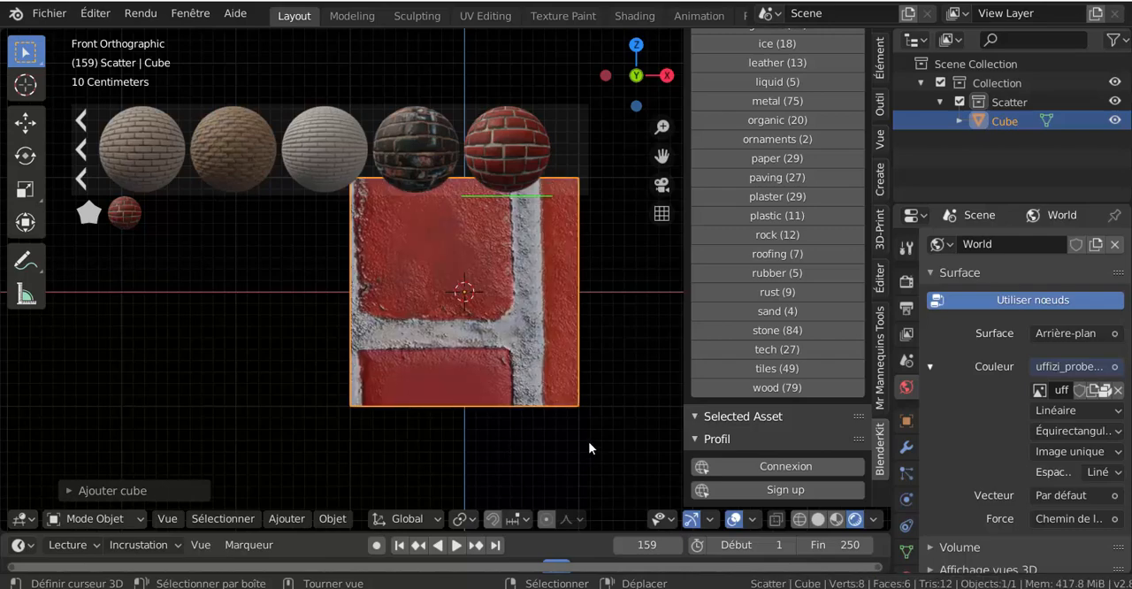
Step: Hide the 3D viewport's BlenderKit sidebar to give the brick-textured cube more room
{"action": "scroll", "coordinate": [584, 435], "scroll_direction": "down", "scroll_amount": 2}
{"action": "middle_click_drag", "start_coordinate": [567, 429], "coordinate": [460, 438]}
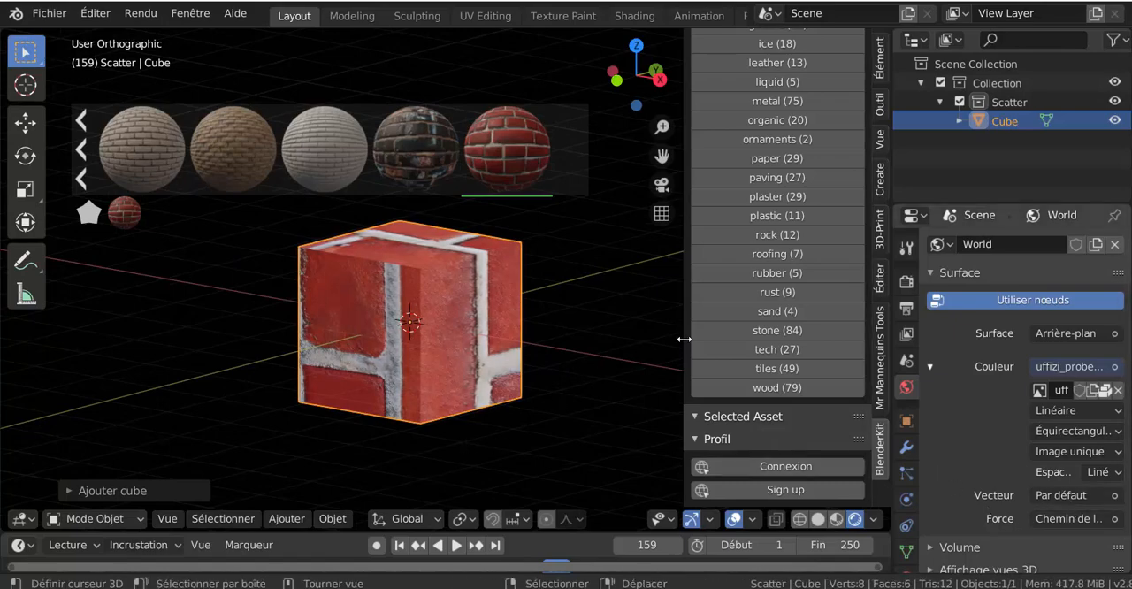
{"action": "left_click_drag", "start_coordinate": [684, 339], "coordinate": [889, 344]}
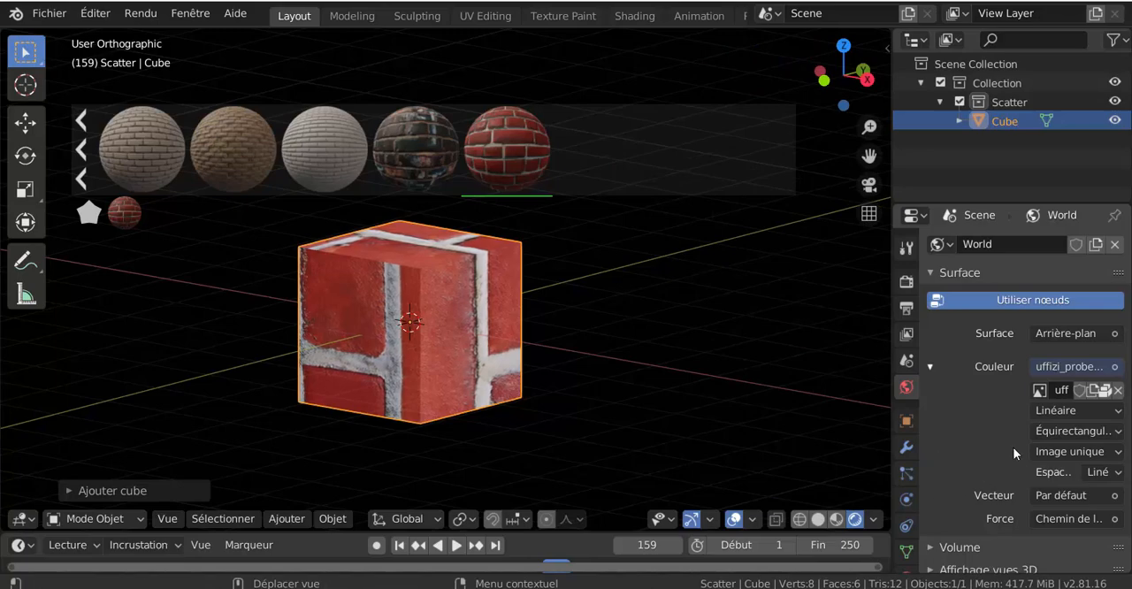
Step: Show the cube's Bricks red material properties and expand the base colour's image texture settings
{"action": "scroll", "coordinate": [1005, 455], "scroll_direction": "down", "scroll_amount": 1}
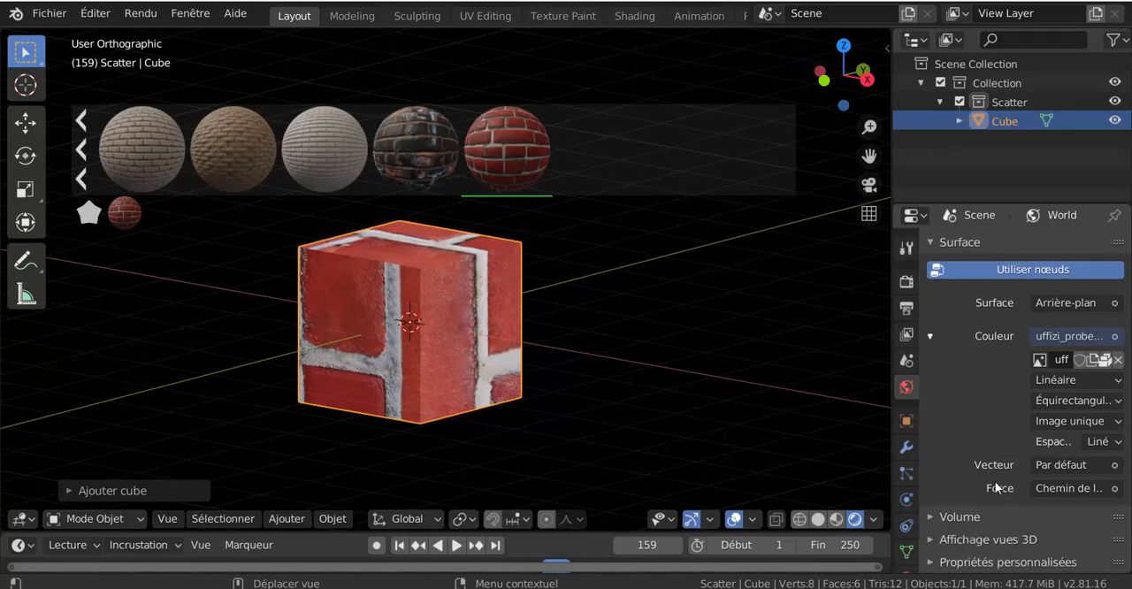
{"action": "scroll", "coordinate": [1001, 518], "scroll_direction": "up", "scroll_amount": 1}
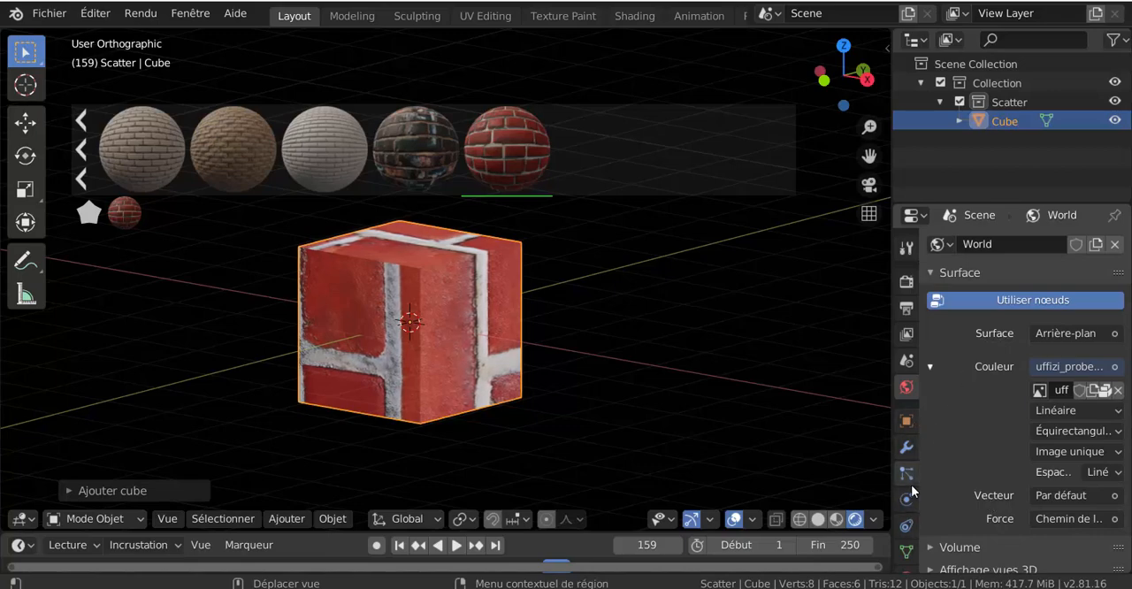
{"action": "scroll", "coordinate": [911, 504], "scroll_direction": "down", "scroll_amount": 2}
{"action": "left_click", "coordinate": [904, 513]}
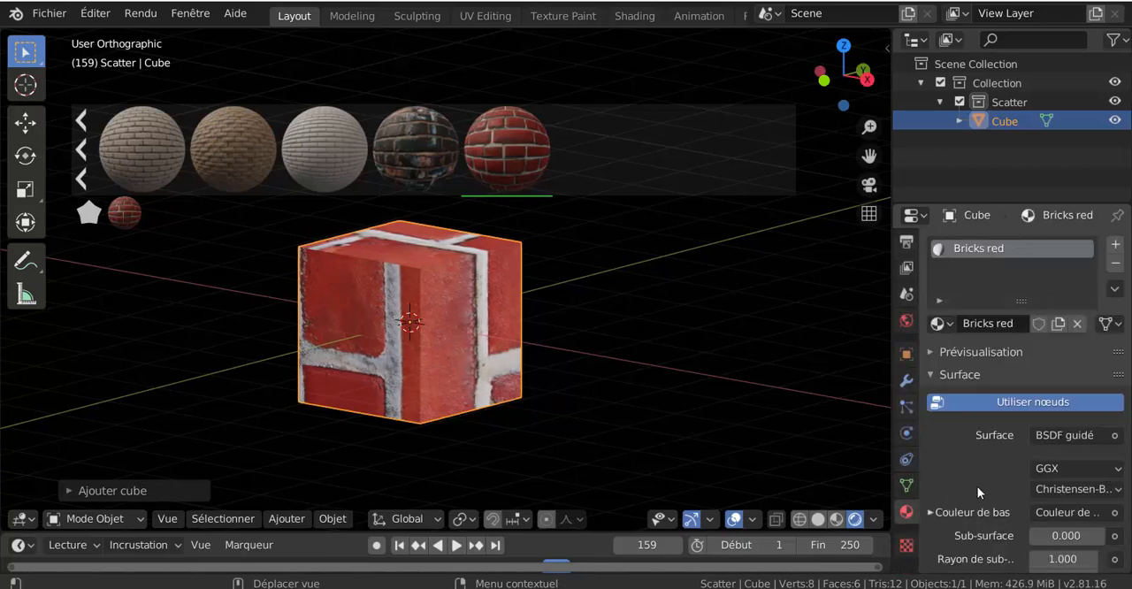
{"action": "scroll", "coordinate": [977, 486], "scroll_direction": "down", "scroll_amount": 2}
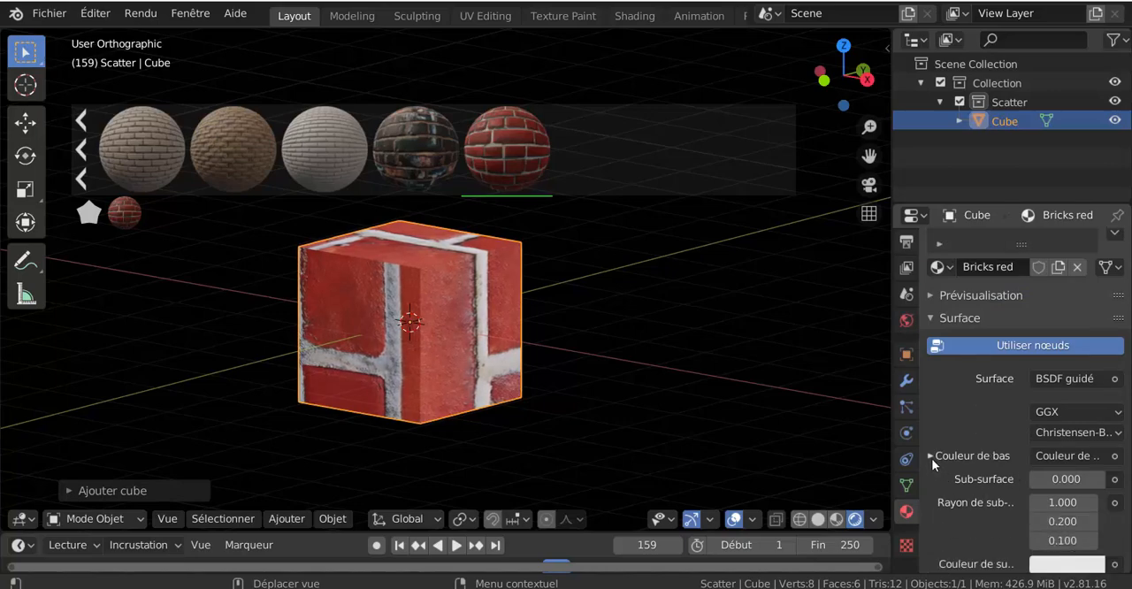
{"action": "left_click", "coordinate": [931, 456]}
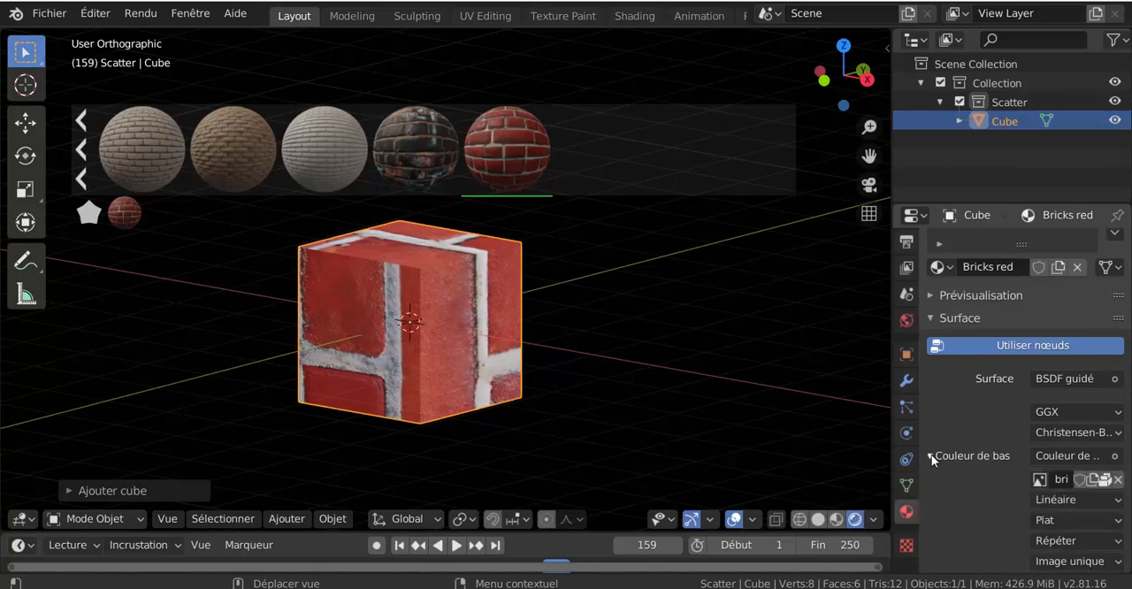
Step: Expand the base colour texture's vector and its input to reveal the mapping's position, rotation and scale
{"action": "scroll", "coordinate": [951, 486], "scroll_direction": "down", "scroll_amount": 4}
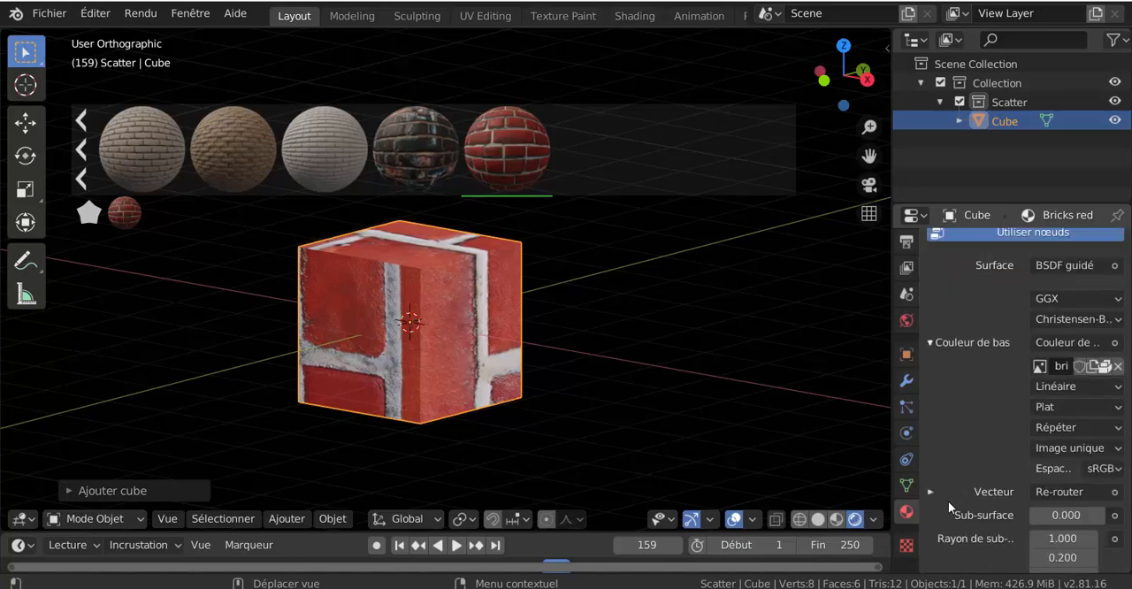
{"action": "scroll", "coordinate": [942, 489], "scroll_direction": "down", "scroll_amount": 1}
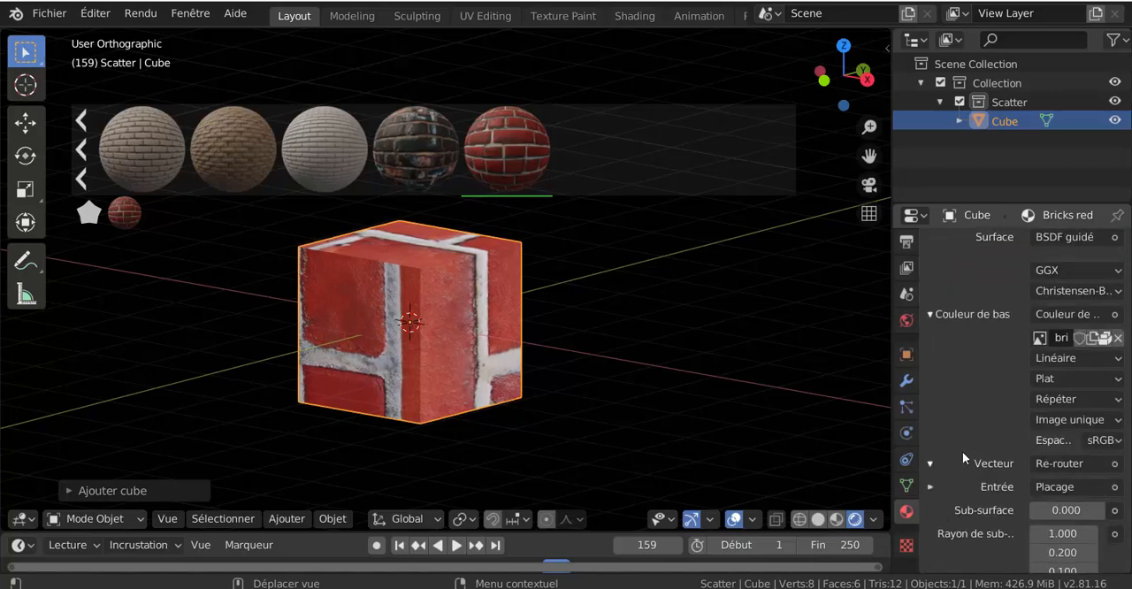
{"action": "scroll", "coordinate": [966, 479], "scroll_direction": "down", "scroll_amount": 4}
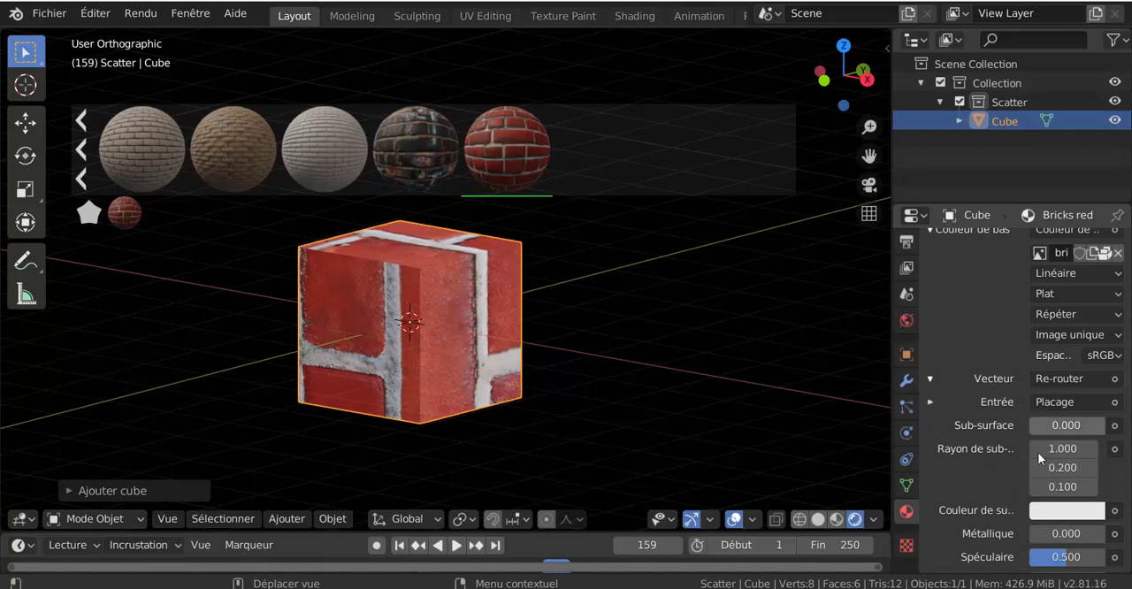
{"action": "scroll", "coordinate": [990, 510], "scroll_direction": "down", "scroll_amount": 3}
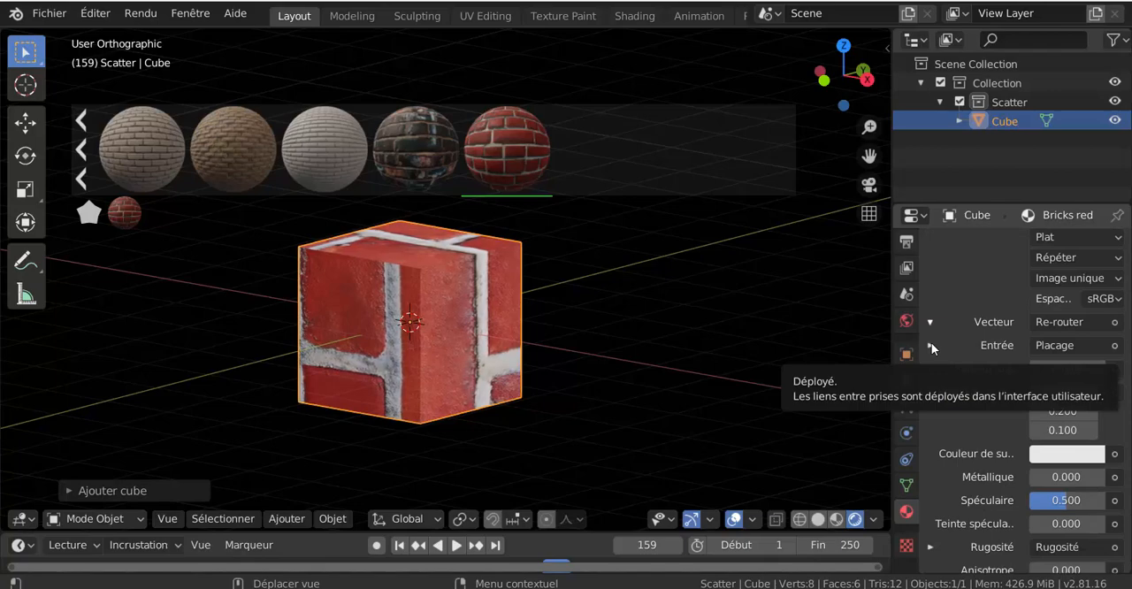
{"action": "left_click", "coordinate": [931, 345]}
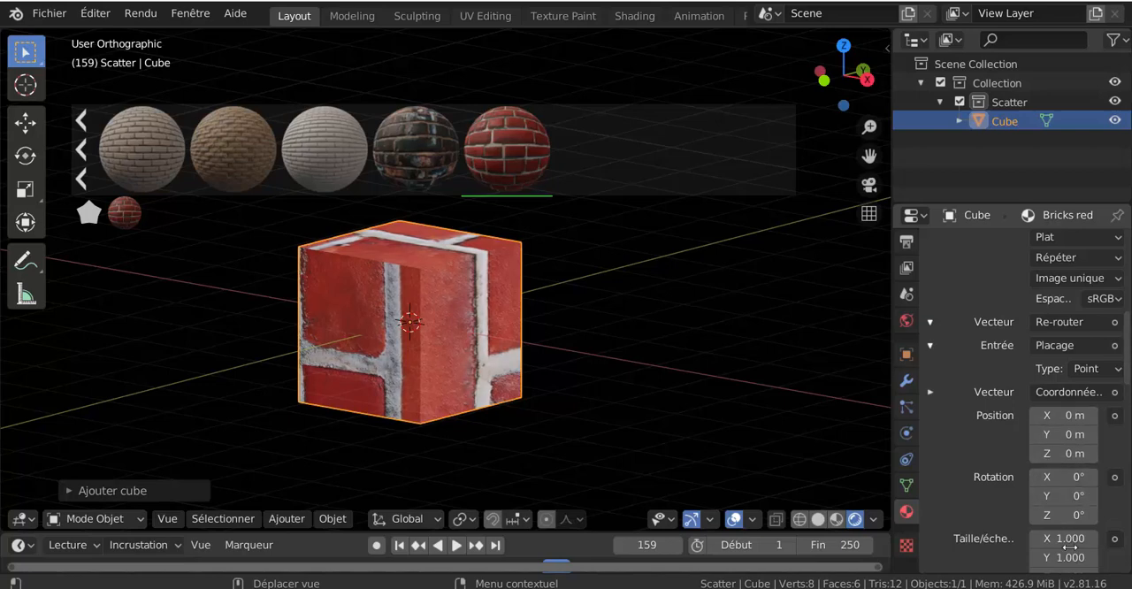
Step: Set the brick texture's mapping scale to X -13.8 and Y -6.6, rotation to X 7.9° and Y -4.1°, and X position to -1.8 m
{"action": "scroll", "coordinate": [1069, 555], "scroll_direction": "down", "scroll_amount": 3}
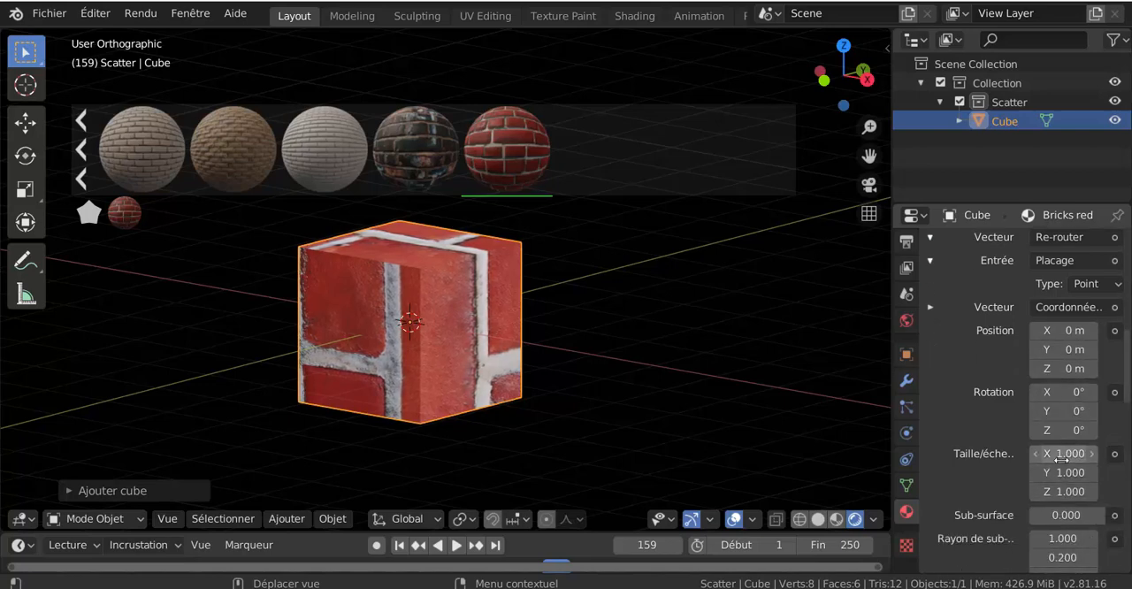
{"action": "left_click_drag", "start_coordinate": [1070, 455], "coordinate": [1053, 473]}
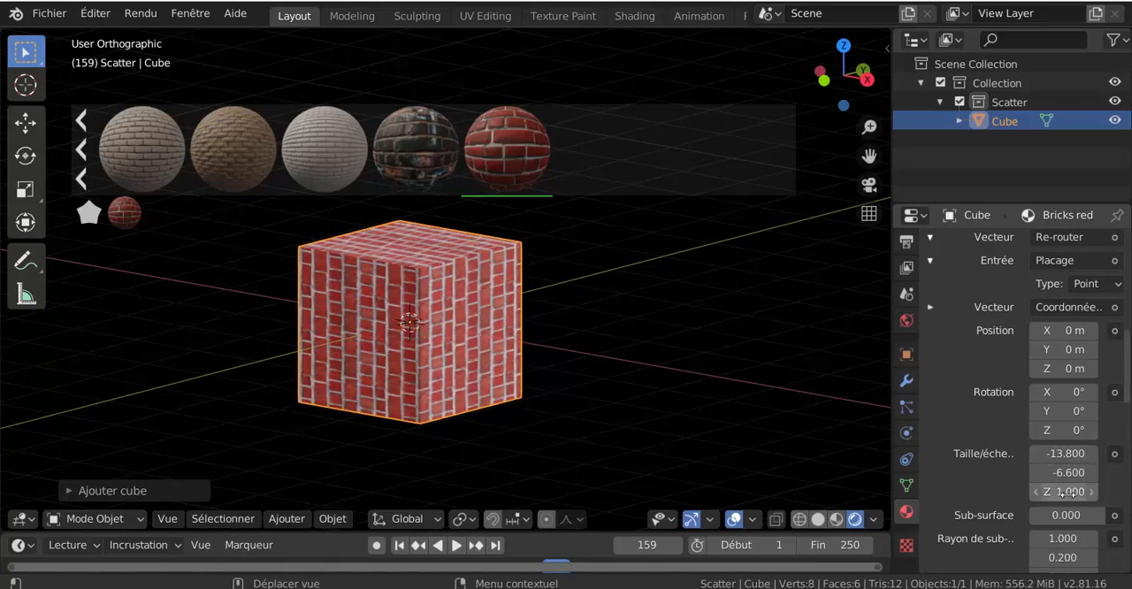
{"action": "left_click_drag", "start_coordinate": [1061, 392], "coordinate": [1041, 413]}
{"action": "mouse_move", "coordinate": [1066, 329]}
{"action": "left_mouse_down"}
{"action": "mouse_move", "coordinate": [1078, 329]}
{"action": "mouse_move", "coordinate": [1052, 330]}
{"action": "left_mouse_up"}
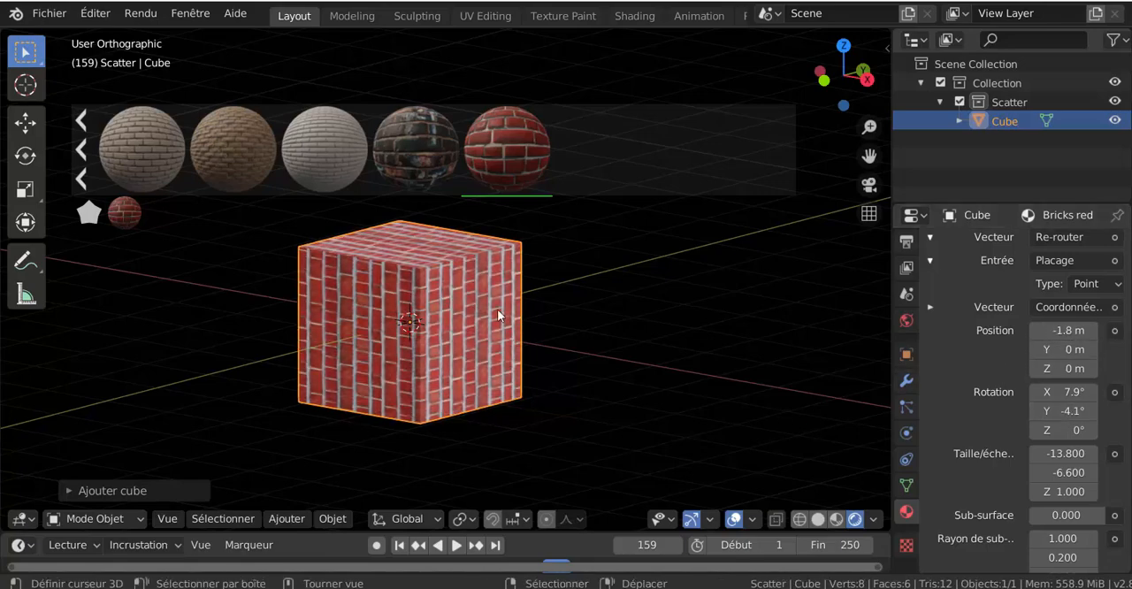
{"action": "scroll", "coordinate": [467, 298], "scroll_direction": "up", "scroll_amount": 3}
{"action": "middle_click_drag", "start_coordinate": [486, 311], "coordinate": [777, 381]}
{"action": "scroll", "coordinate": [977, 412], "scroll_direction": "down", "scroll_amount": 6}
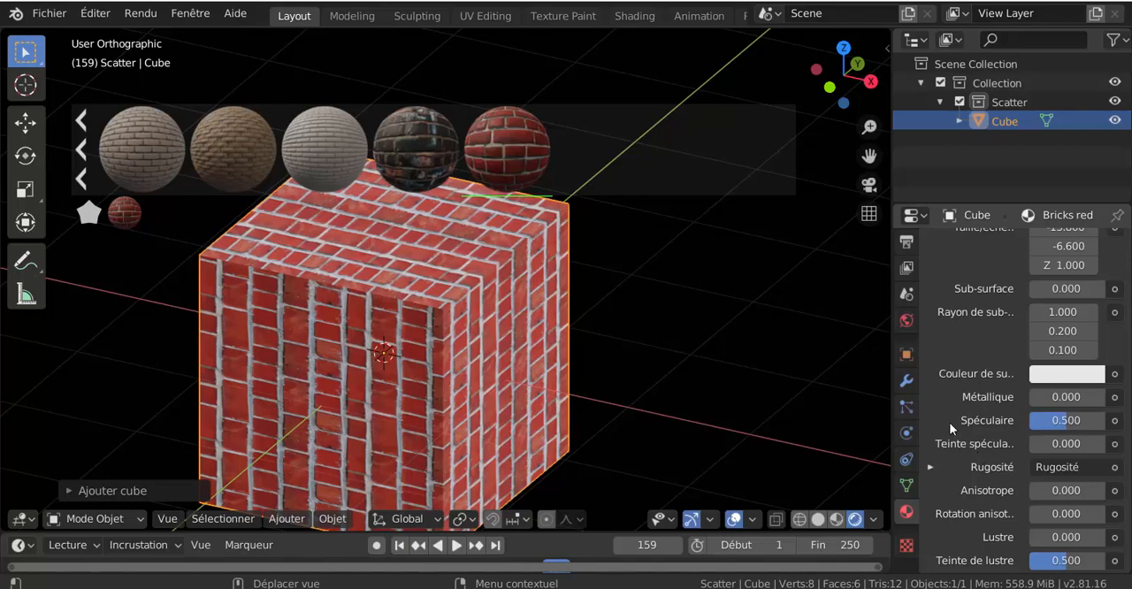
Step: Split the 3D viewport vertically near its right edge and turn the new narrow area into a Shader Editor
{"action": "right_click", "coordinate": [701, 28]}
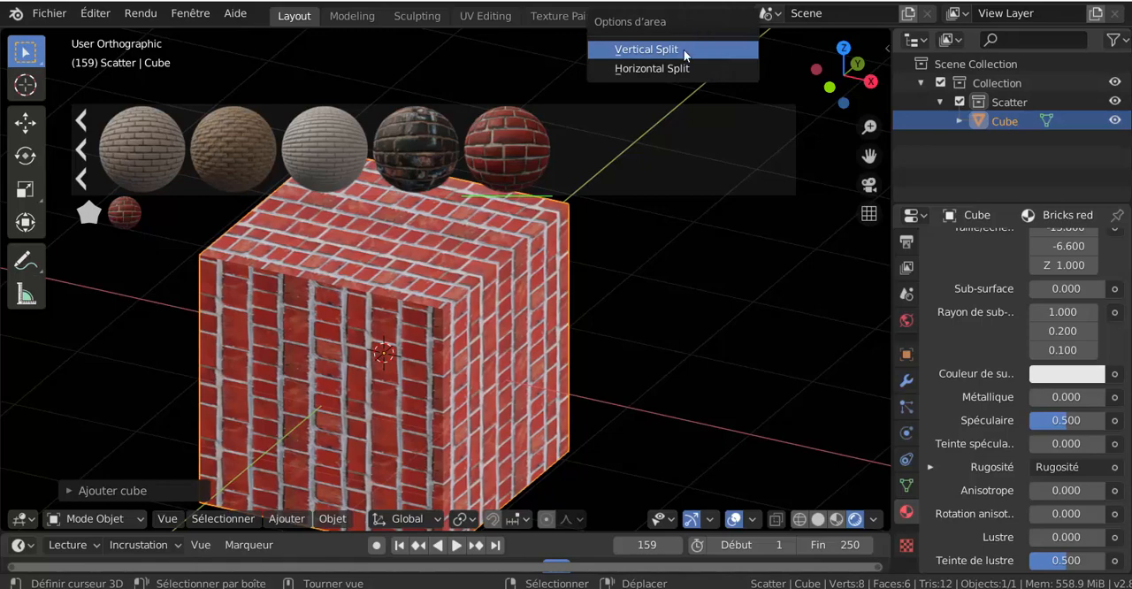
{"action": "left_click", "coordinate": [684, 49]}
{"action": "left_click", "coordinate": [680, 445]}
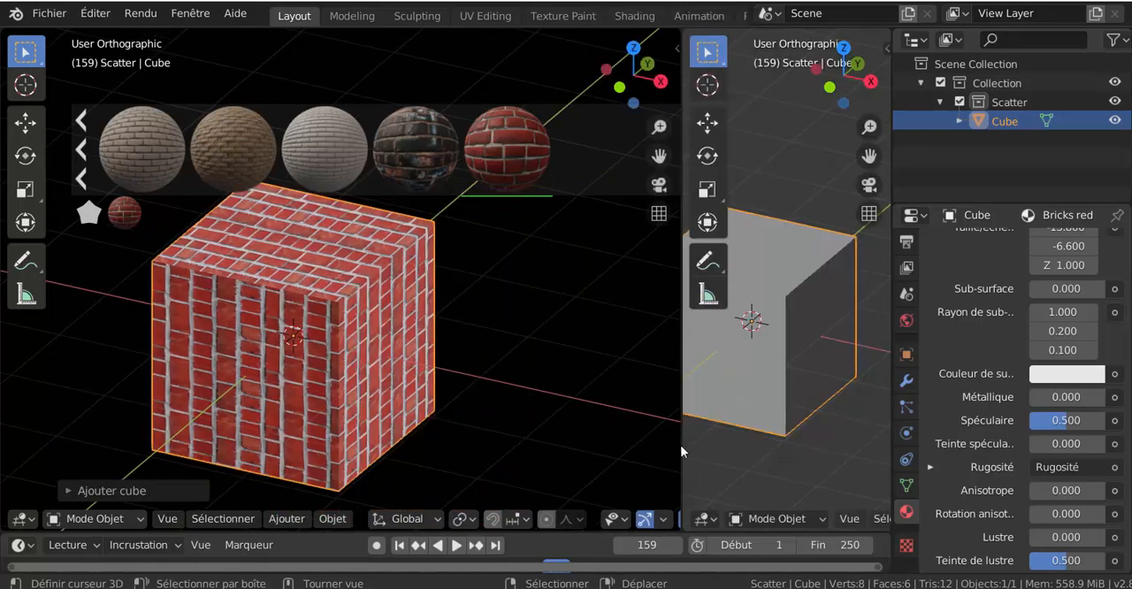
{"action": "left_click", "coordinate": [702, 519]}
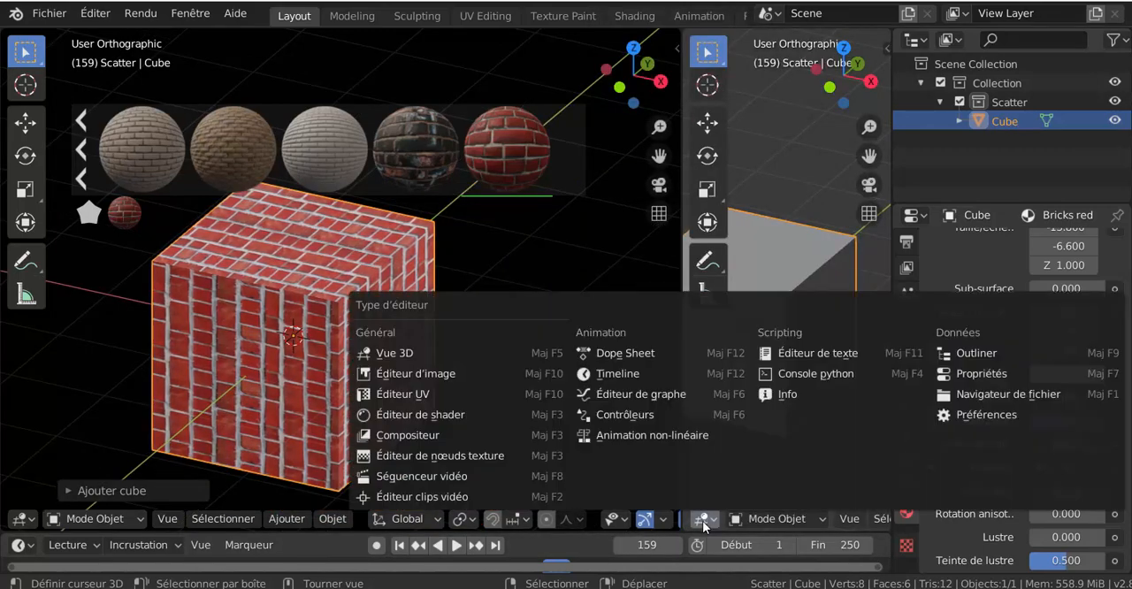
{"action": "left_click", "coordinate": [420, 416]}
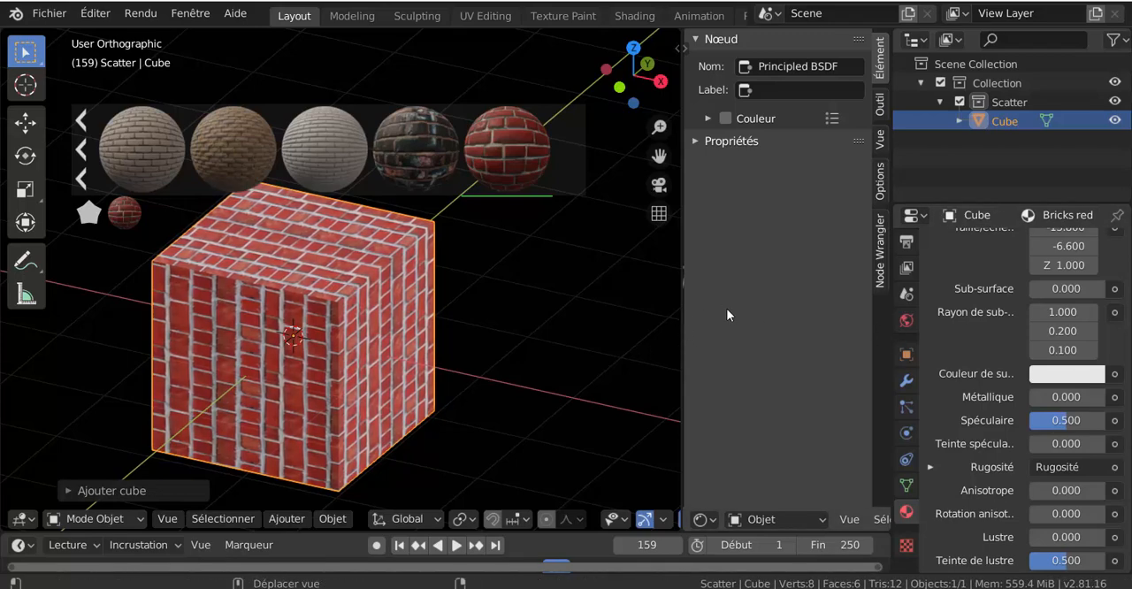
Step: Widen the Shader Editor by narrowing the area with the outliner and properties
{"action": "left_click", "coordinate": [685, 48]}
{"action": "left_click", "coordinate": [685, 48]}
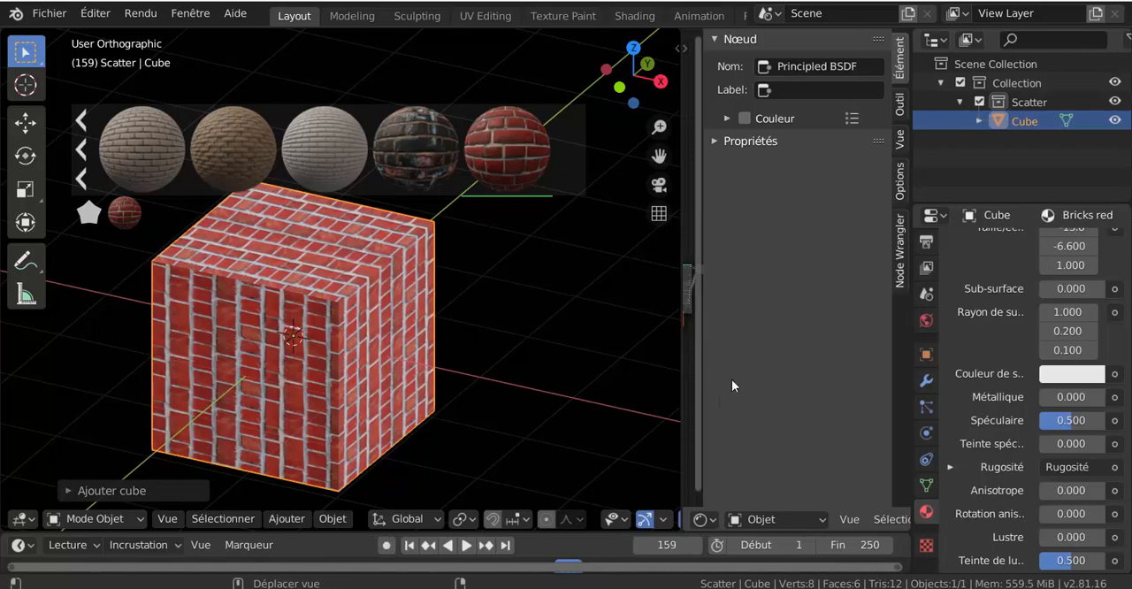
{"action": "left_click_drag", "start_coordinate": [889, 357], "coordinate": [1012, 364]}
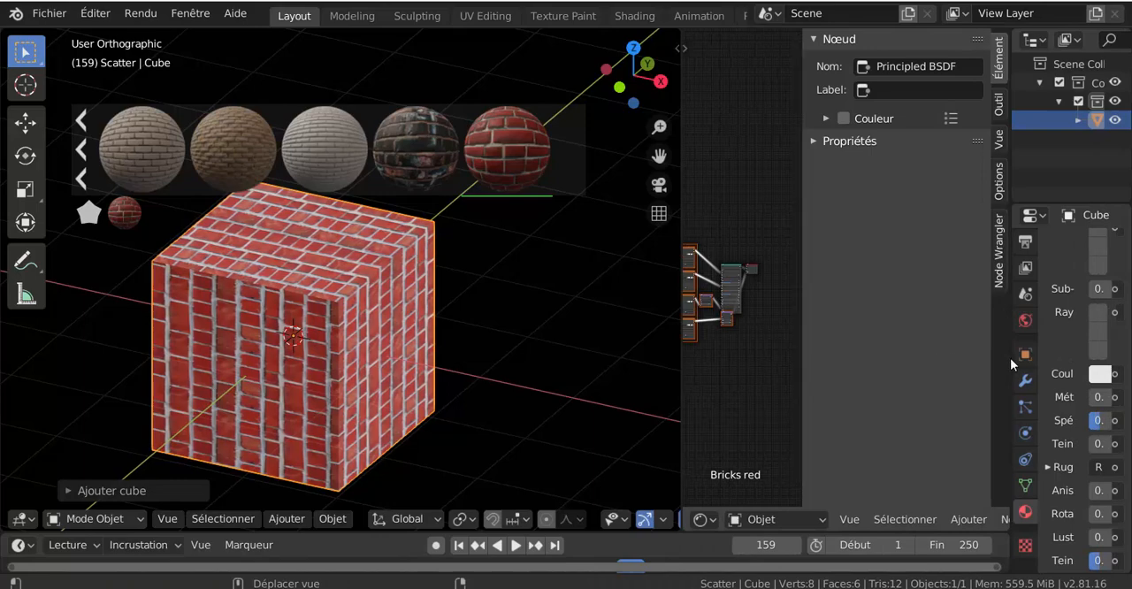
{"action": "left_click_drag", "start_coordinate": [1011, 360], "coordinate": [1084, 361]}
Step: Narrow the Shader Editor's sidebar and fit the whole Bricks red node tree in view, from the mapping nodes to the material output
{"action": "scroll", "coordinate": [788, 358], "scroll_direction": "up", "scroll_amount": 2}
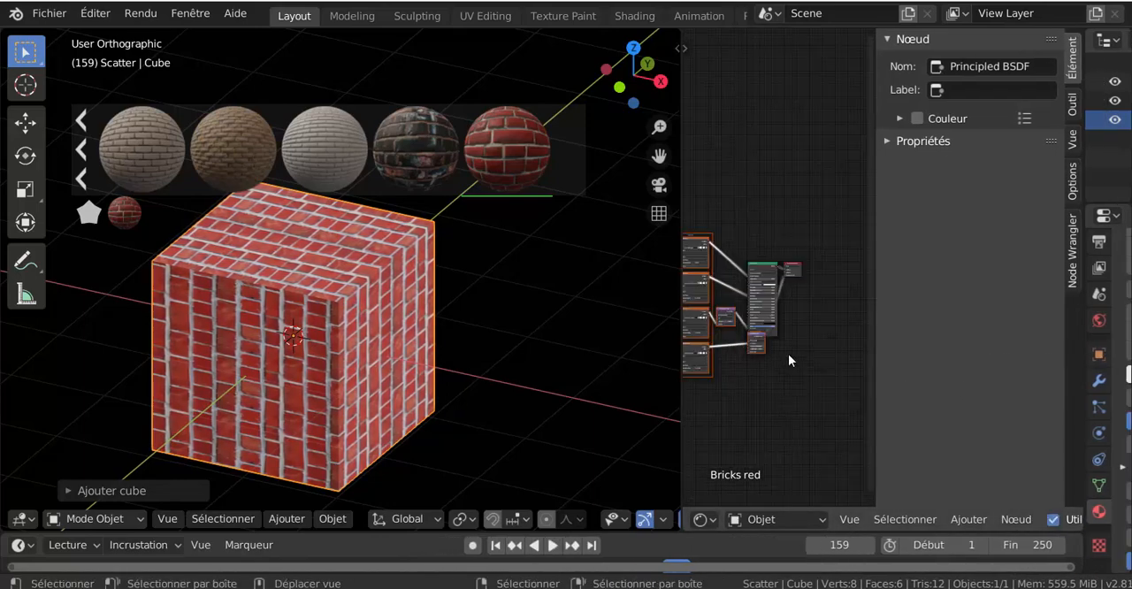
{"action": "scroll", "coordinate": [790, 358], "scroll_direction": "down", "scroll_amount": 2}
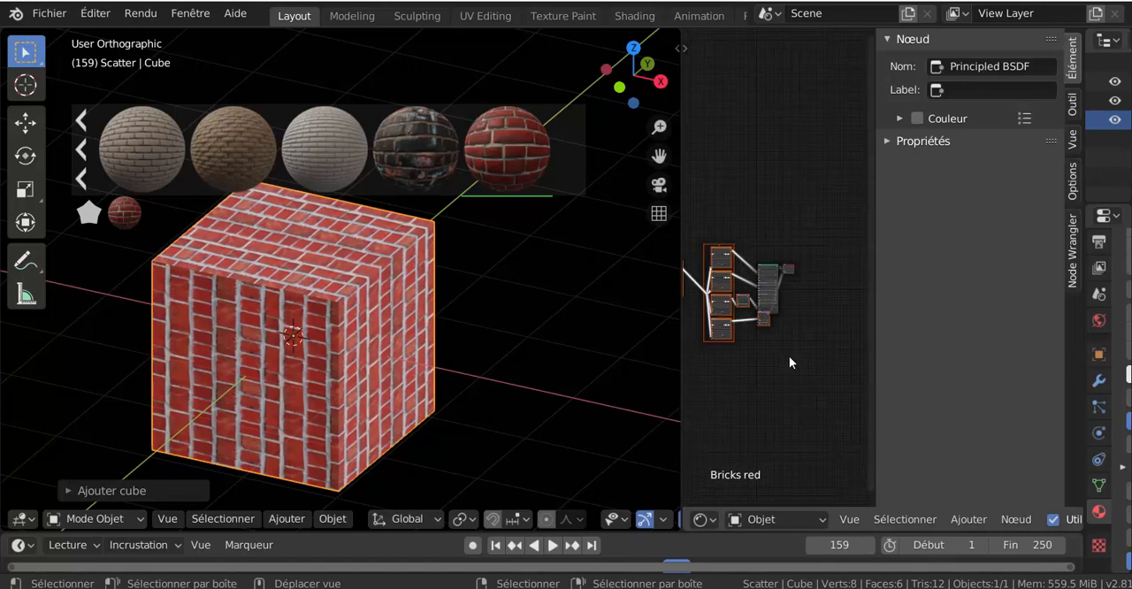
{"action": "scroll", "coordinate": [814, 382], "scroll_direction": "up", "scroll_amount": 3}
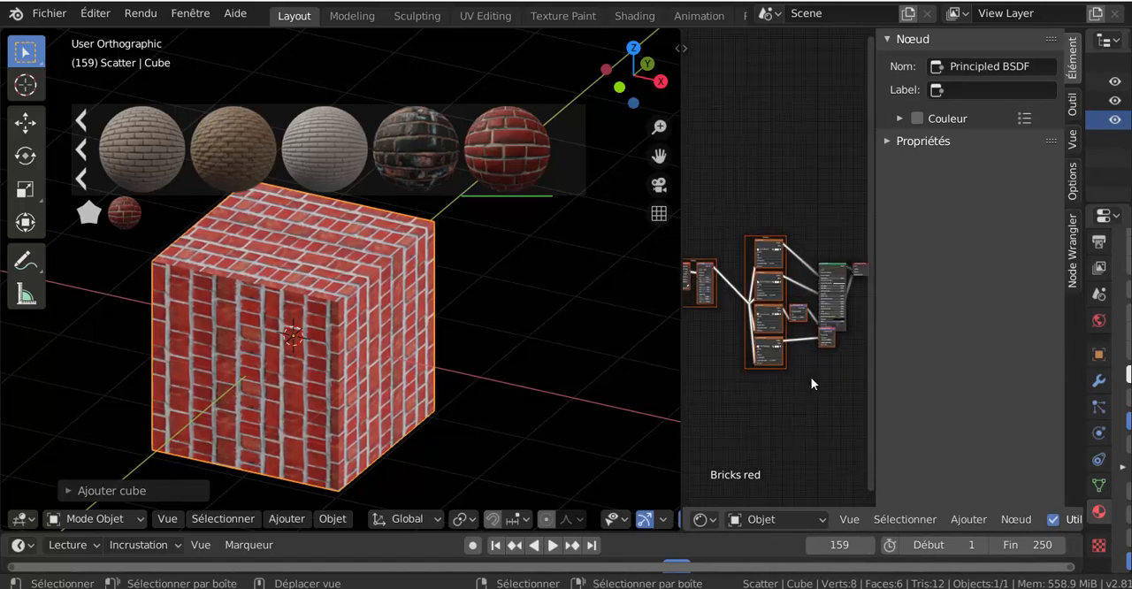
{"action": "scroll", "coordinate": [811, 377], "scroll_direction": "up", "scroll_amount": 5}
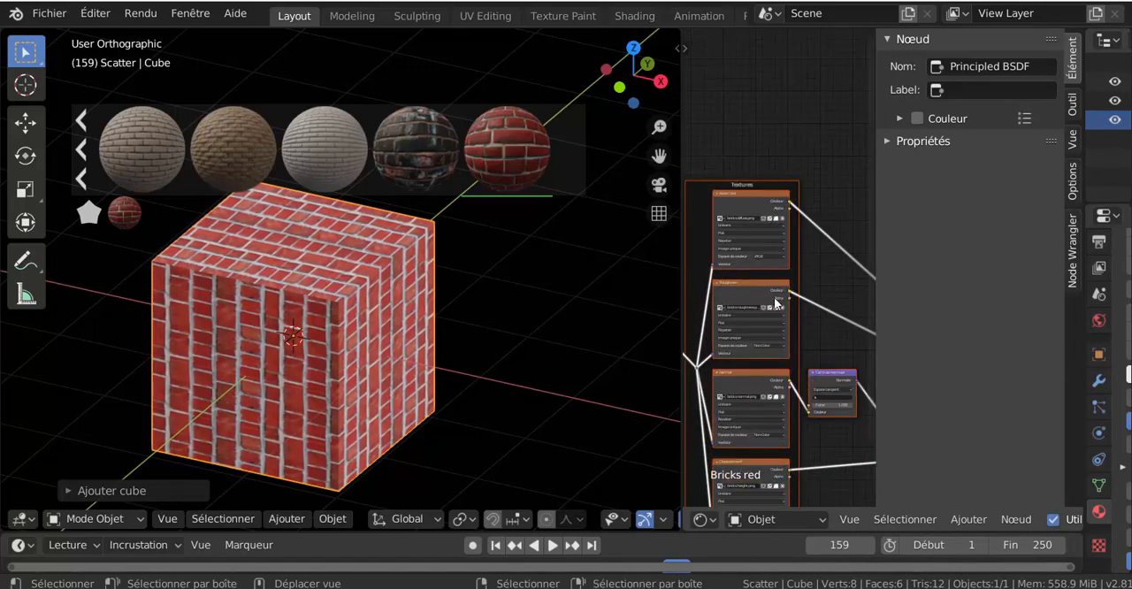
{"action": "scroll", "coordinate": [773, 314], "scroll_direction": "down", "scroll_amount": 6}
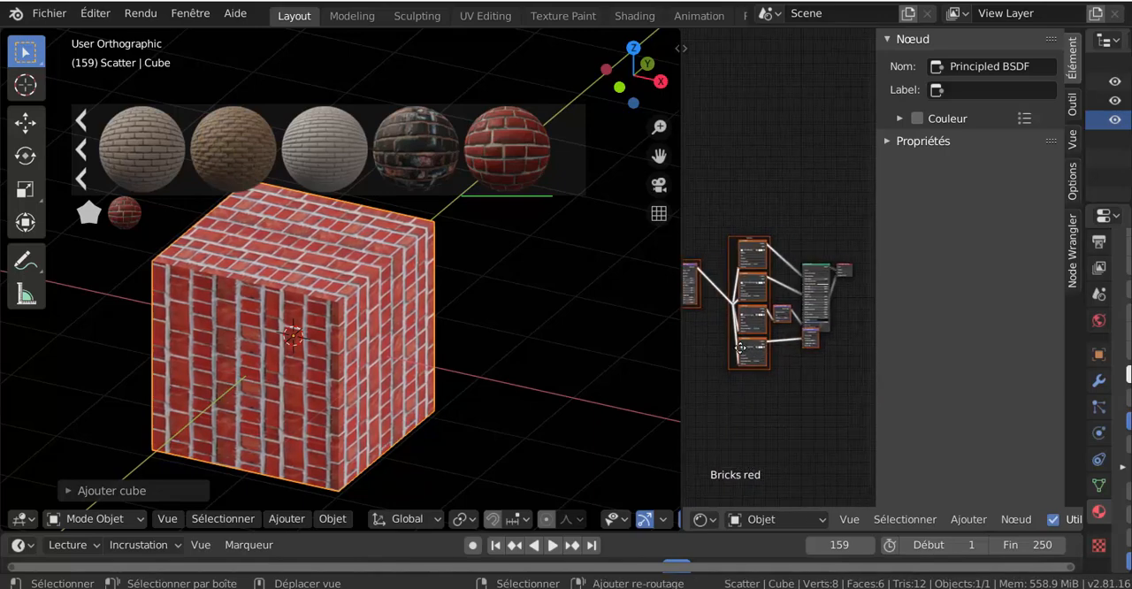
{"action": "middle_click_drag", "start_coordinate": [740, 348], "coordinate": [771, 337]}
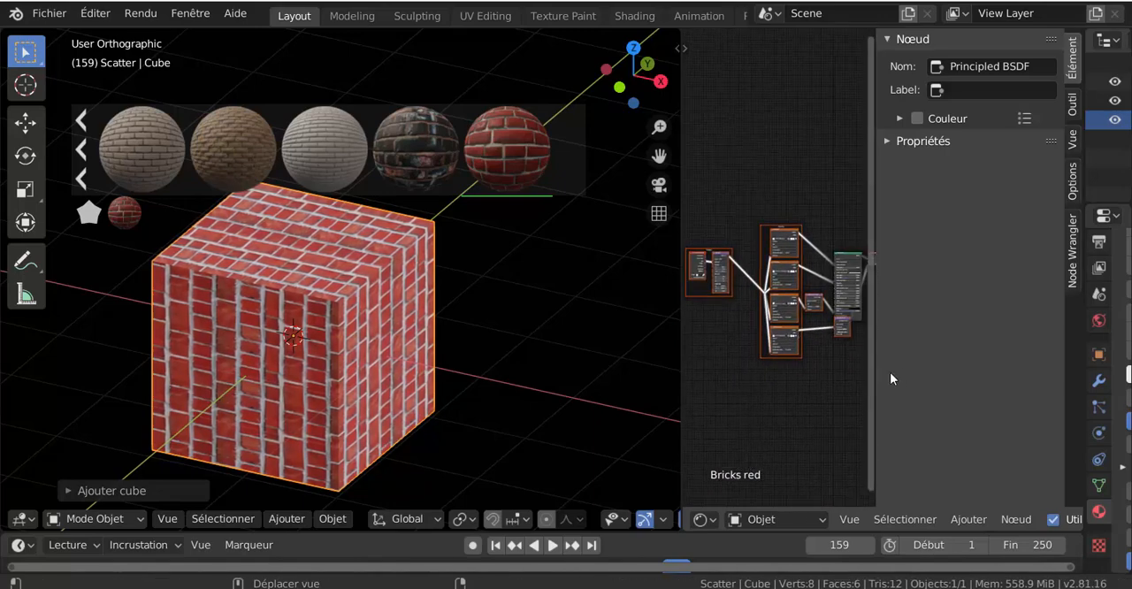
{"action": "left_click_drag", "start_coordinate": [874, 367], "coordinate": [997, 362]}
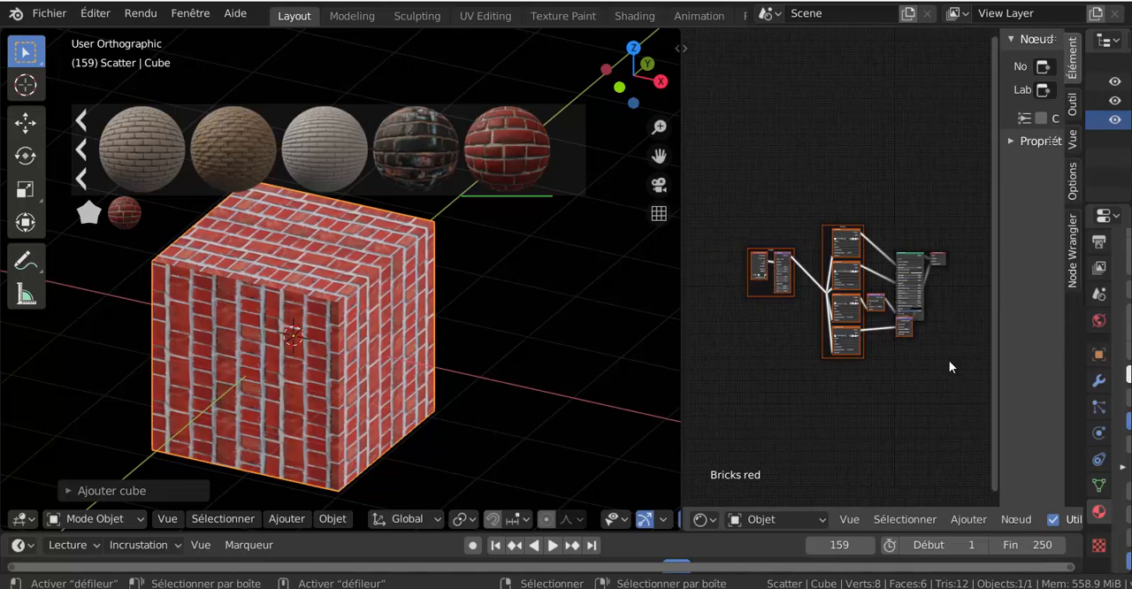
{"action": "key", "text": "Home"}
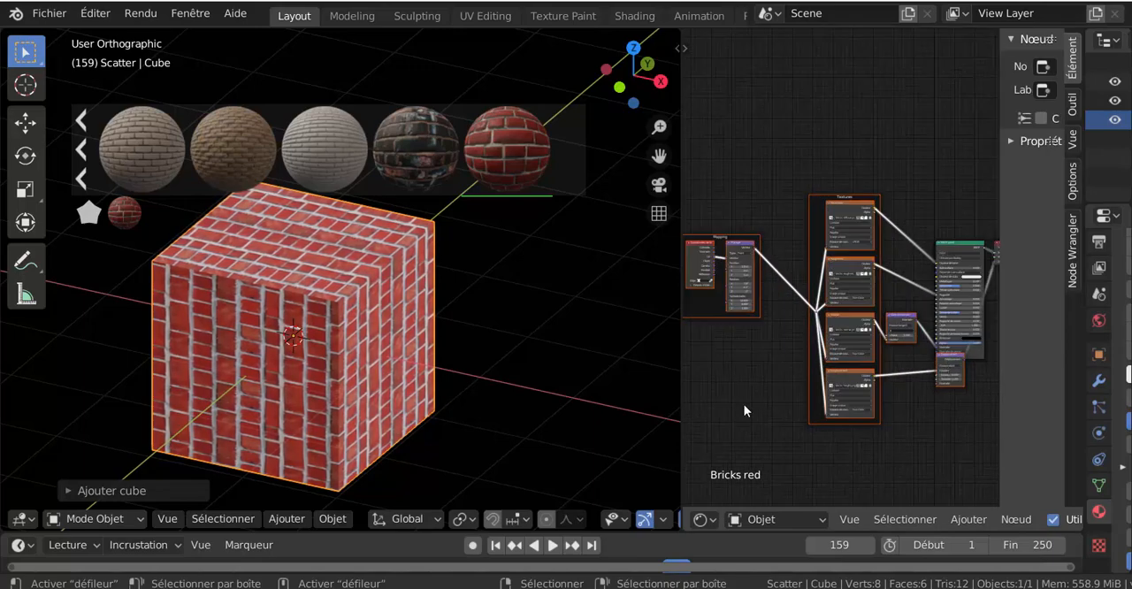
{"action": "scroll", "coordinate": [744, 404], "scroll_direction": "down", "scroll_amount": 2}
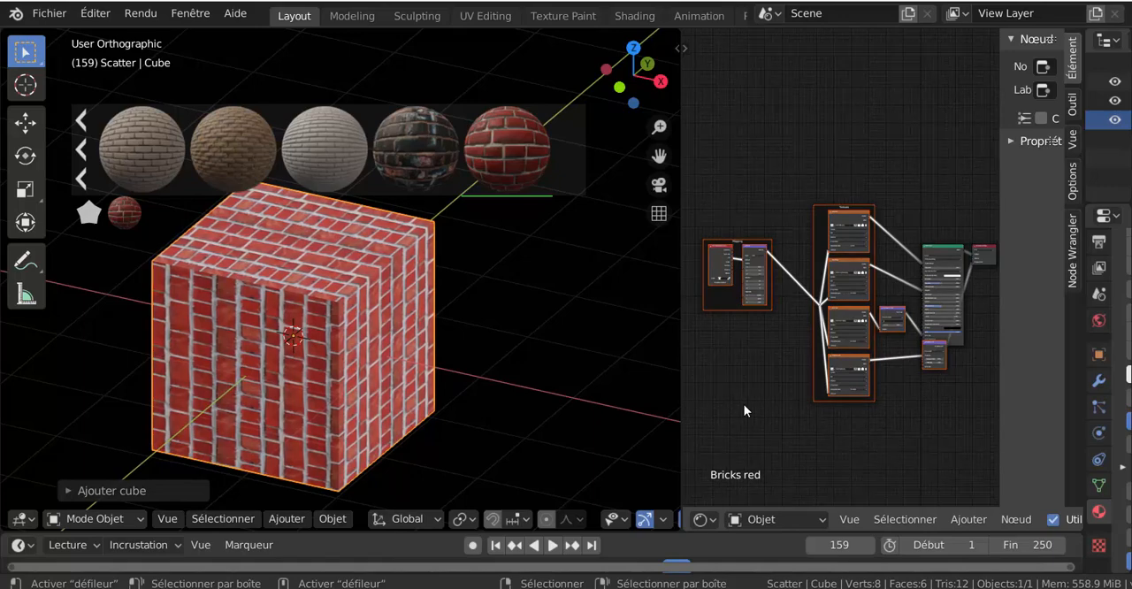